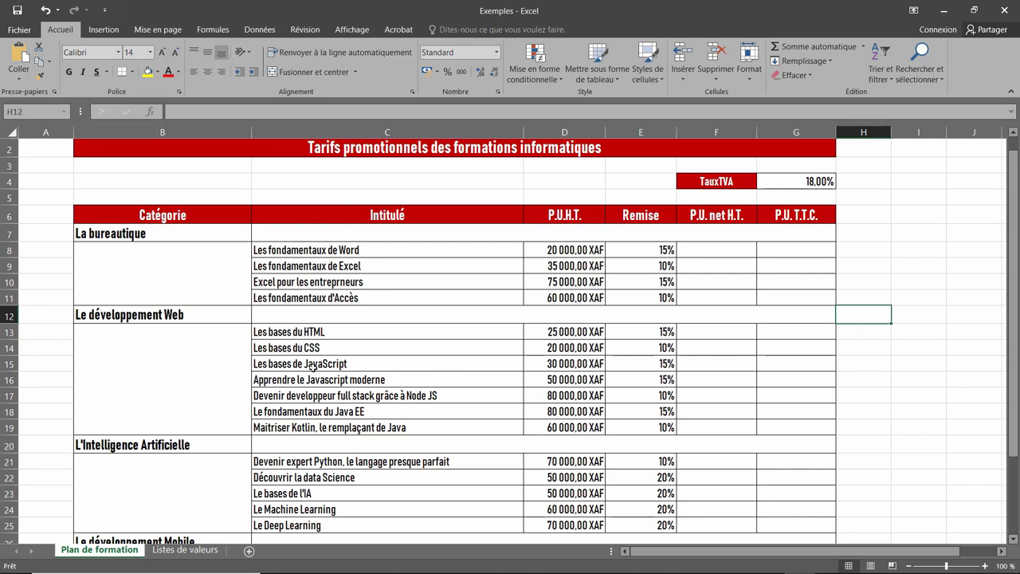
Look over the Listes de valeurs sheet, then return to the Plan de formation price table.
scroll(470, 274, down, 2)
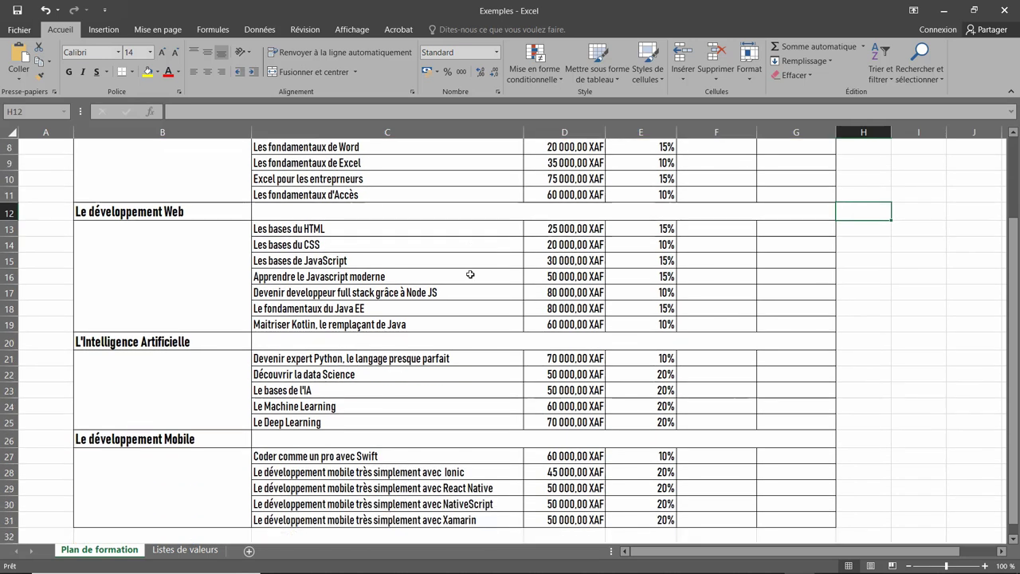
scroll(470, 274, down, 2)
scroll(470, 274, up, 3)
scroll(470, 274, up, 1)
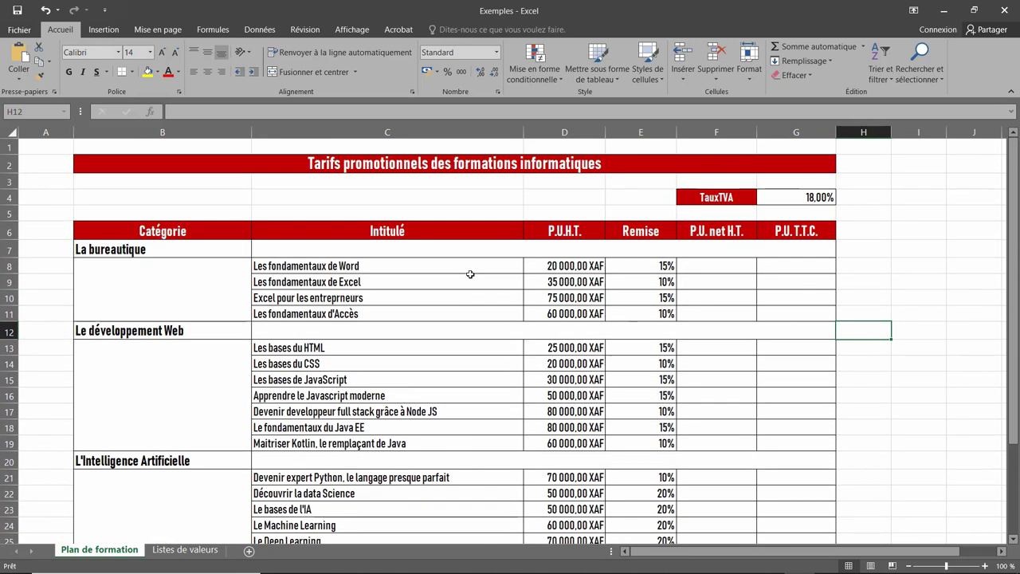
click(185, 550)
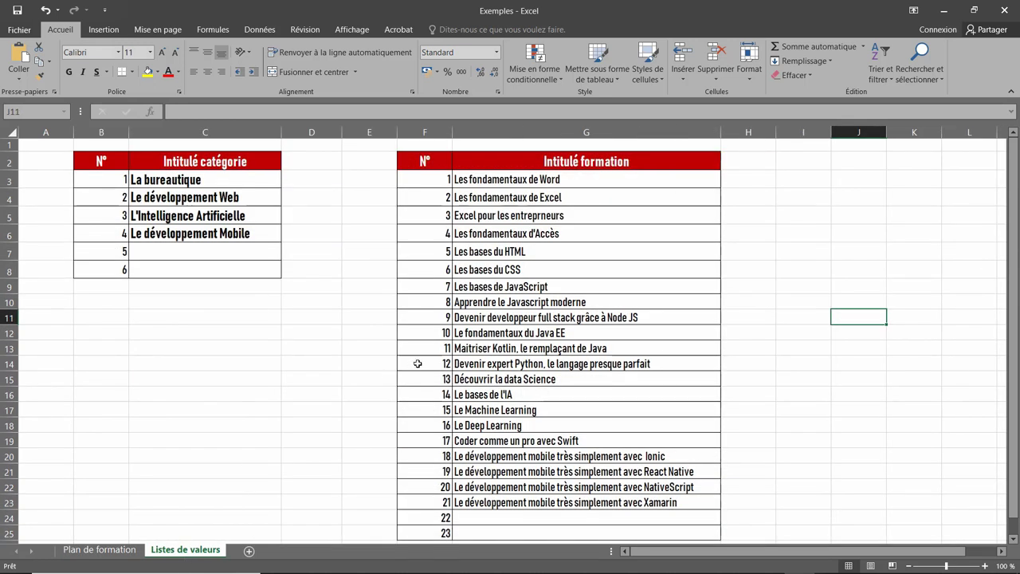
scroll(417, 363, down, 2)
scroll(417, 364, up, 2)
click(129, 550)
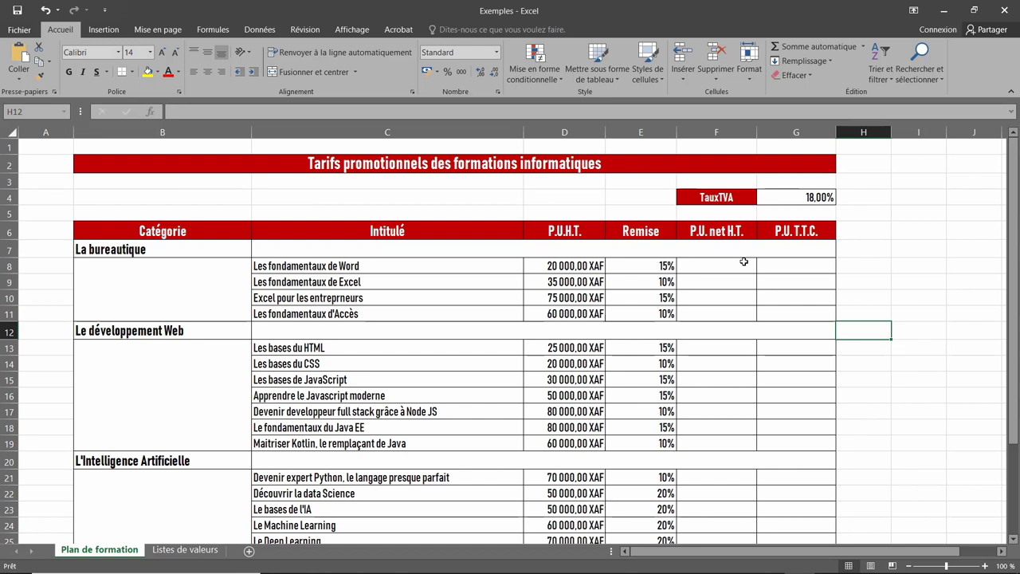
Enter =D8*(1-E8) in F8, giving a net price of 17 000,00 XAF.
click(743, 262)
text(=)
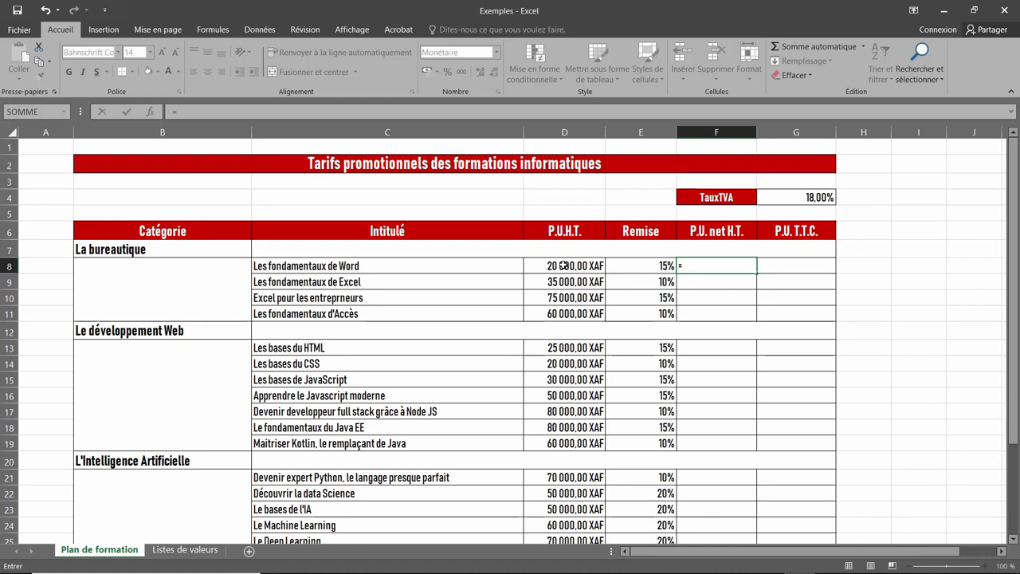
click(563, 266)
text(*)
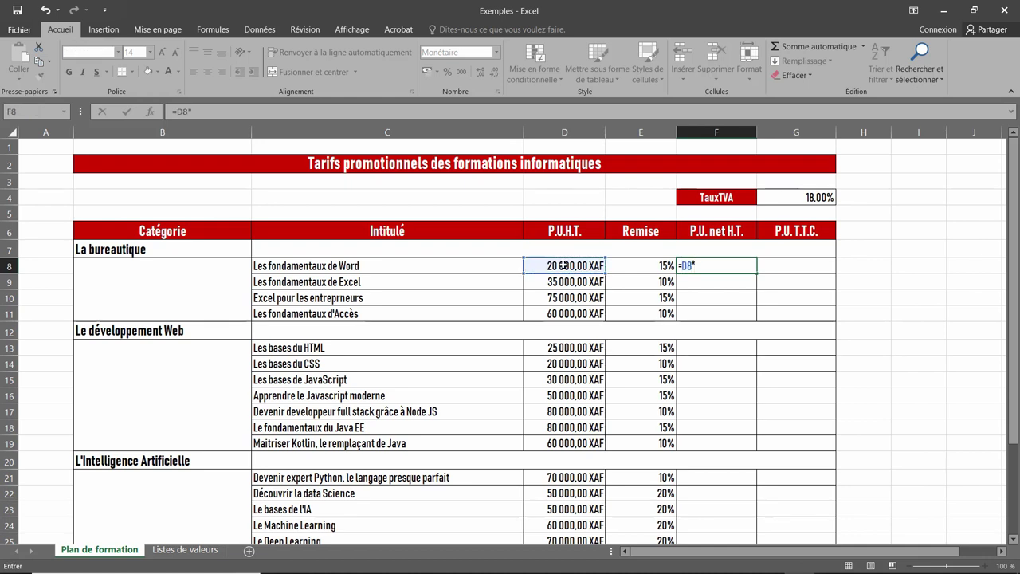
text((1-)
click(644, 267)
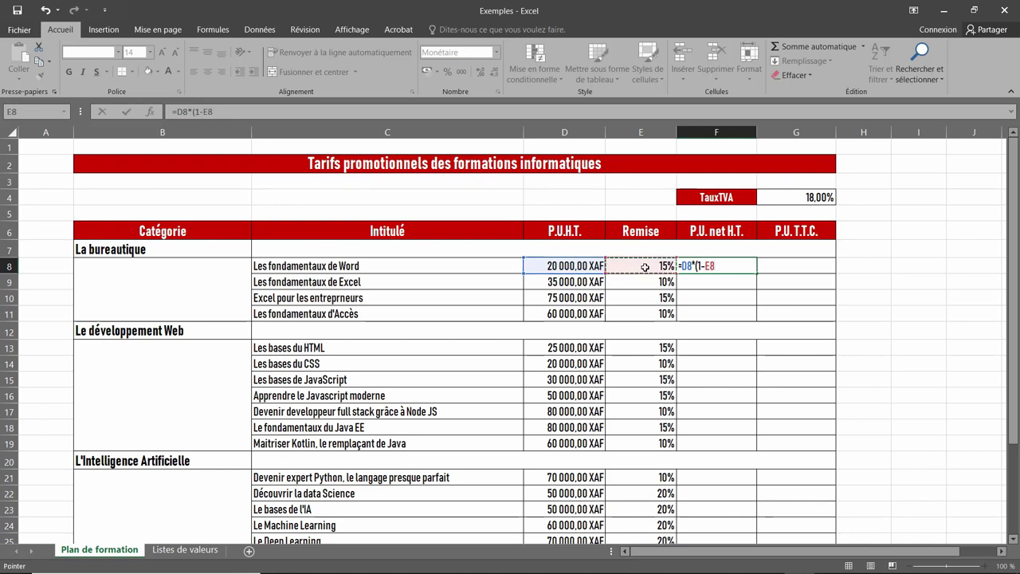
text())
key(ctrl+Return)
key(Return)
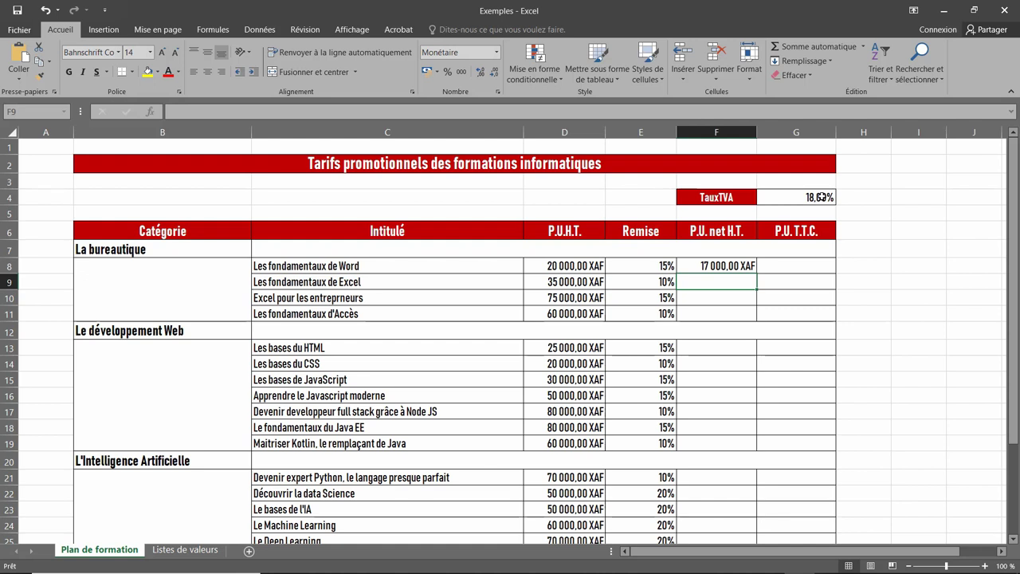
click(739, 265)
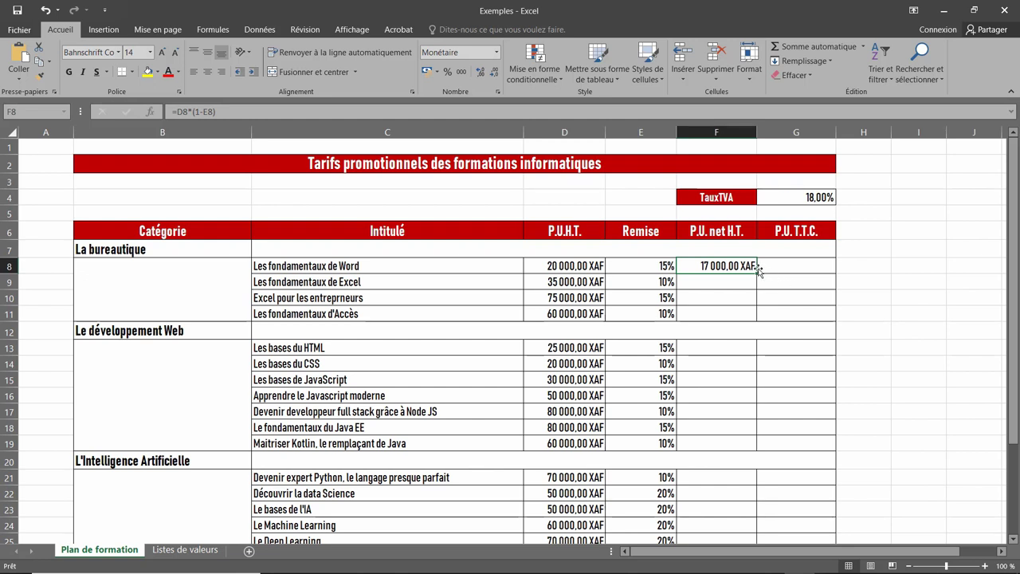
Enter =F8*(1+G4) in G8 for a VAT-inclusive price of 20 060,00 XAF.
click(807, 266)
text(=)
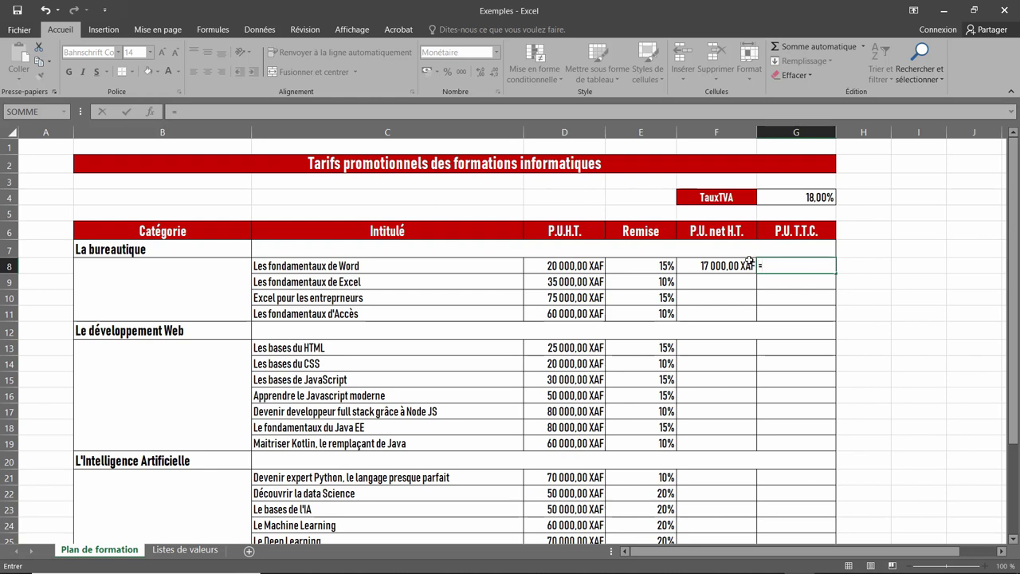
click(728, 266)
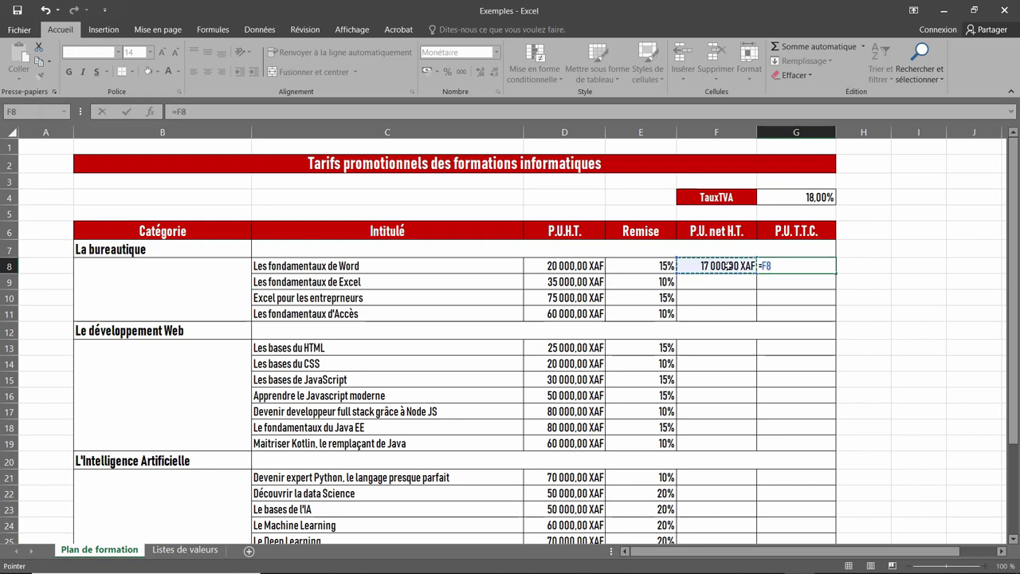
text(*()
text(1+)
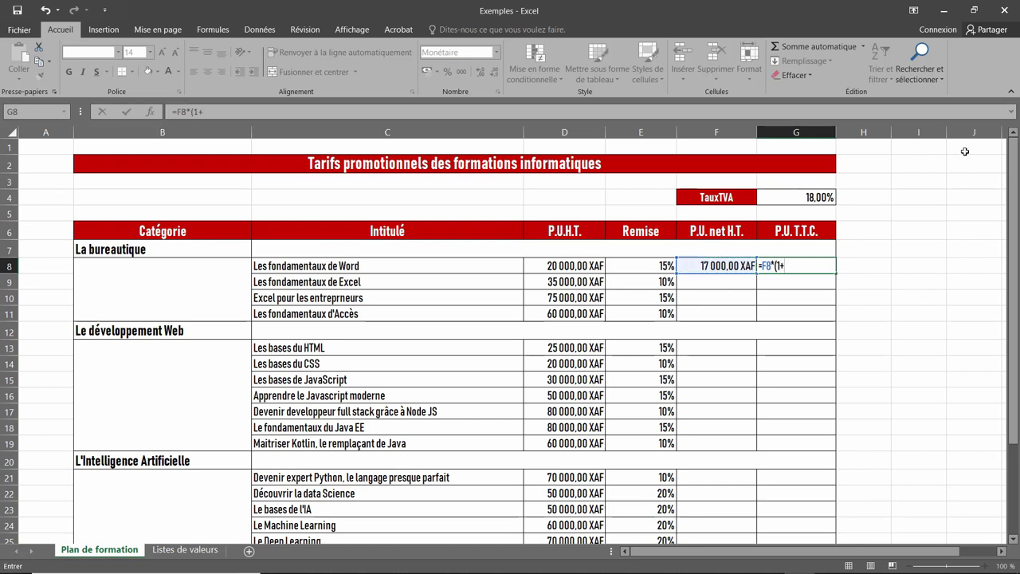
click(827, 196)
key(Return)
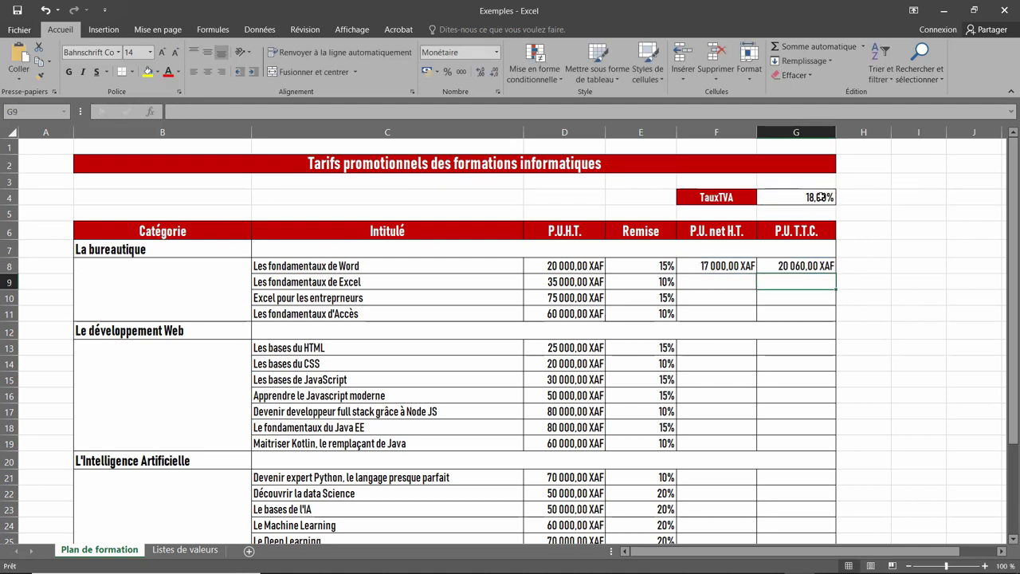
click(795, 265)
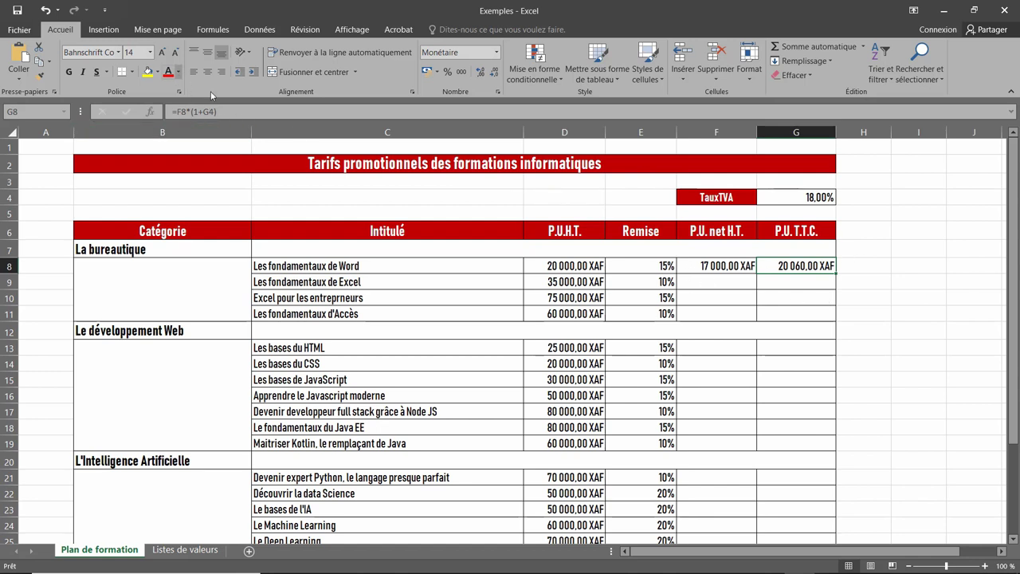
Change G8's formula to =F8*(1+$G$4) so the VAT rate is absolute.
click(209, 111)
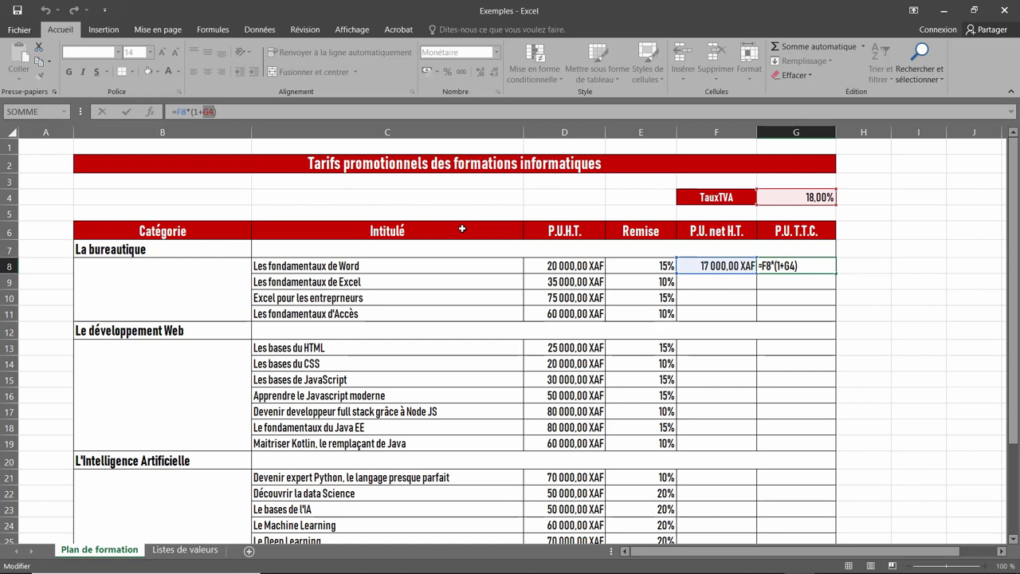
key(F4)
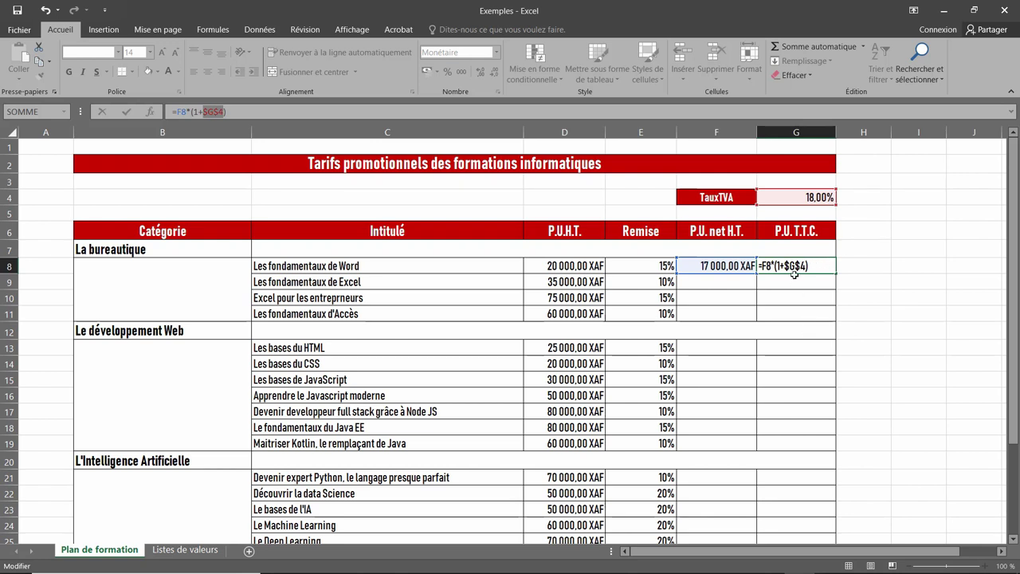
key(Return)
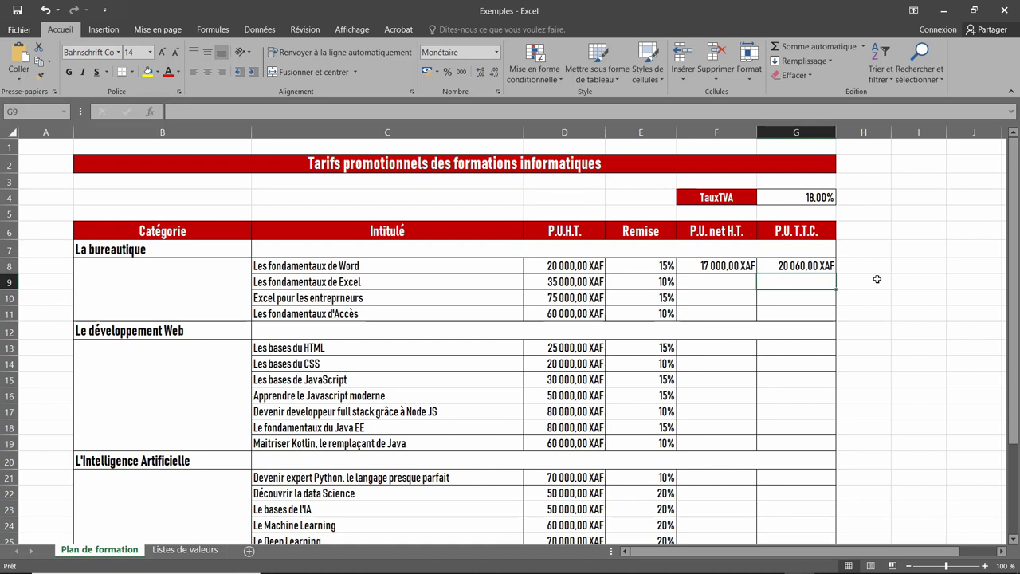
key(Up)
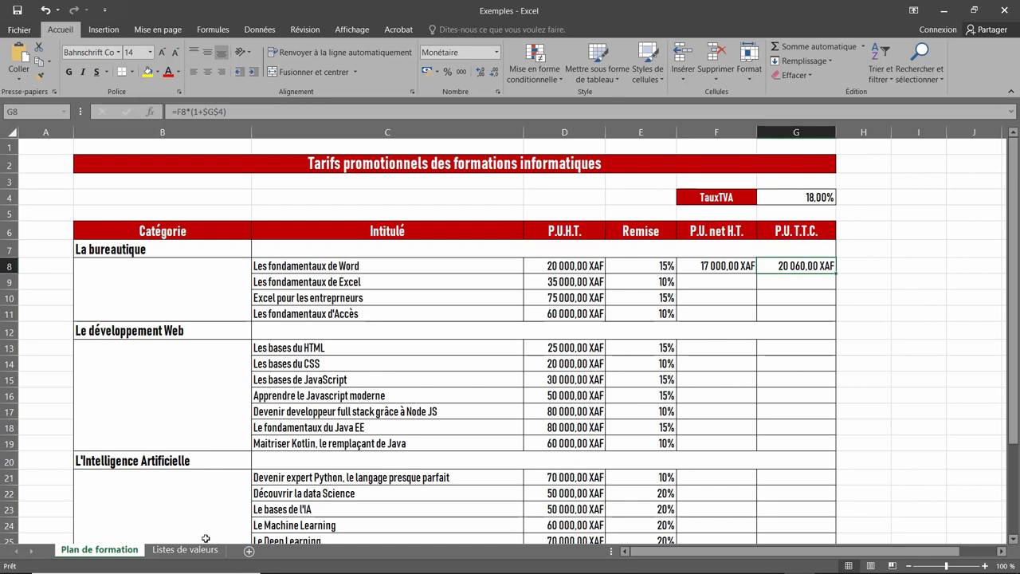
Enter ='Listes de valeurs'!F25 in I9, pulling the value 23.
click(918, 282)
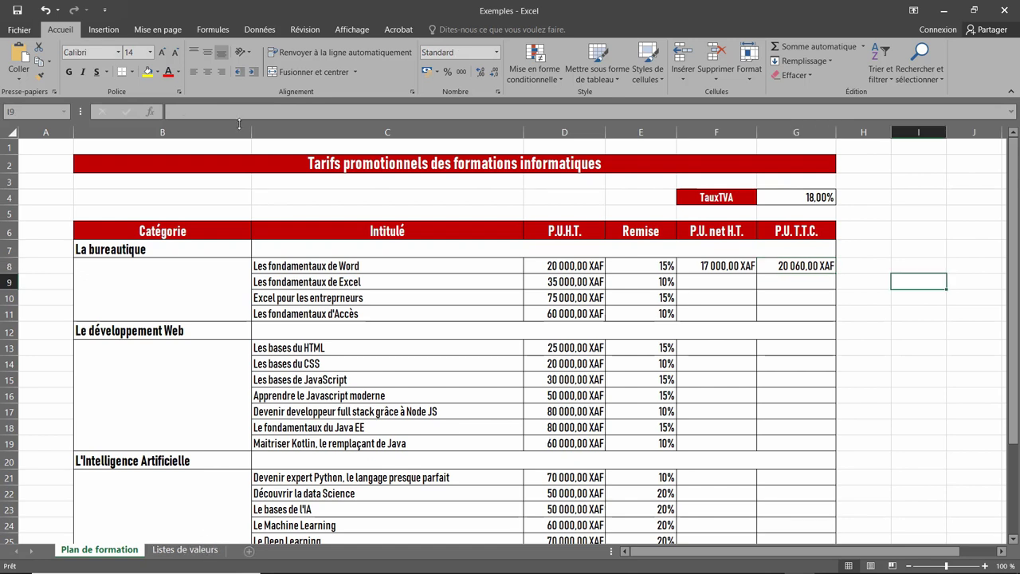
click(233, 111)
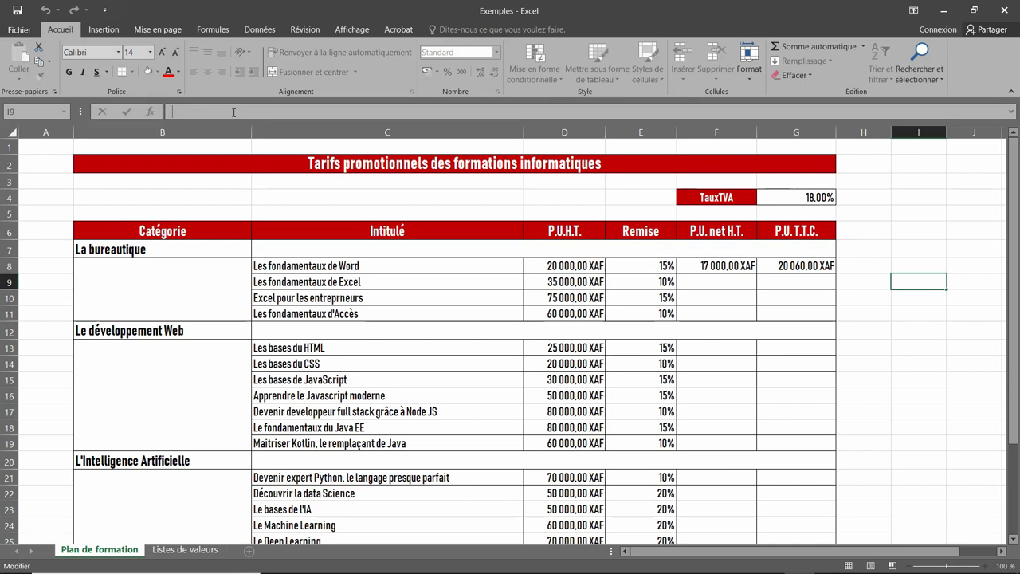
text(=)
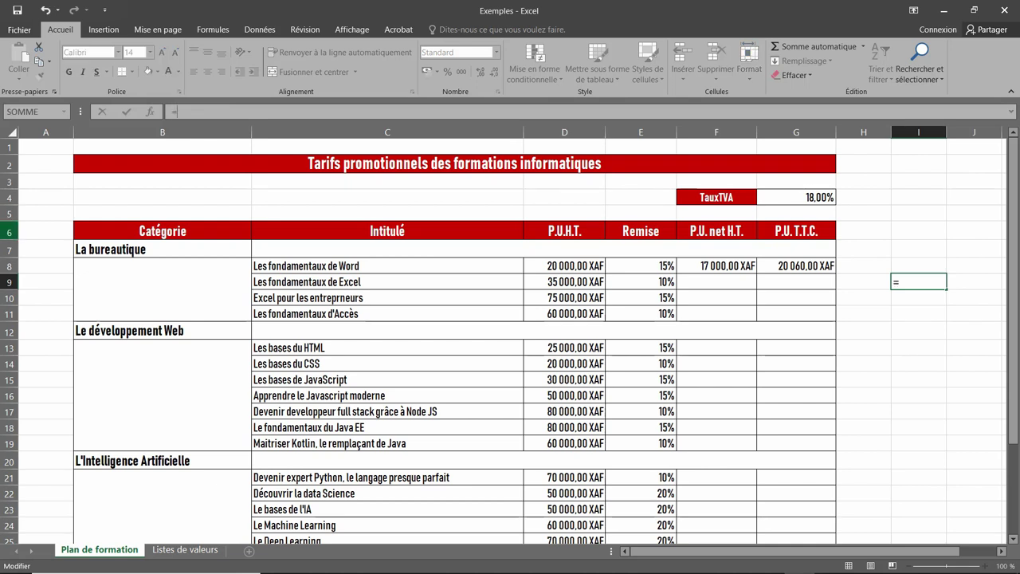
click(186, 533)
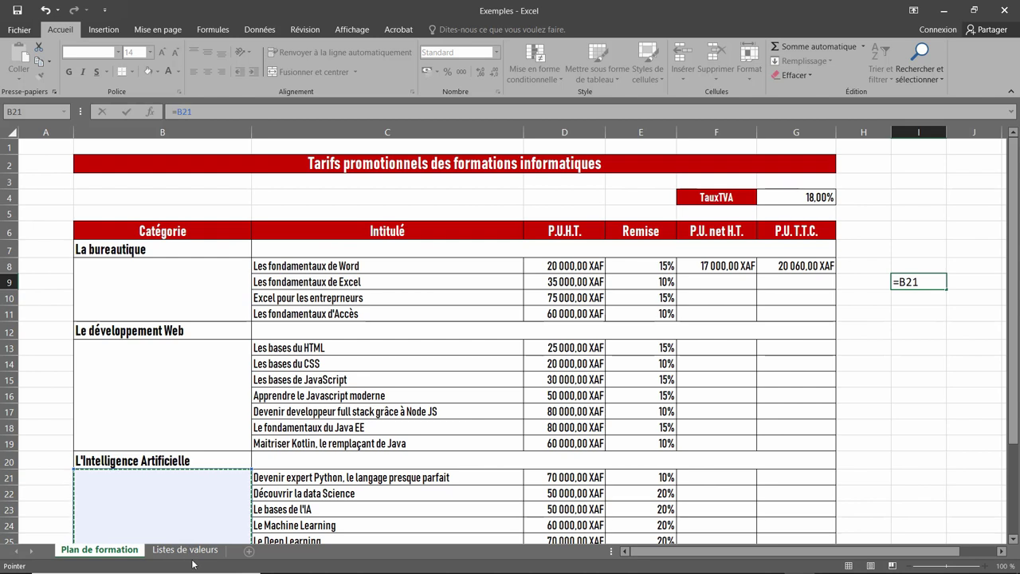
key(ctrl+z)
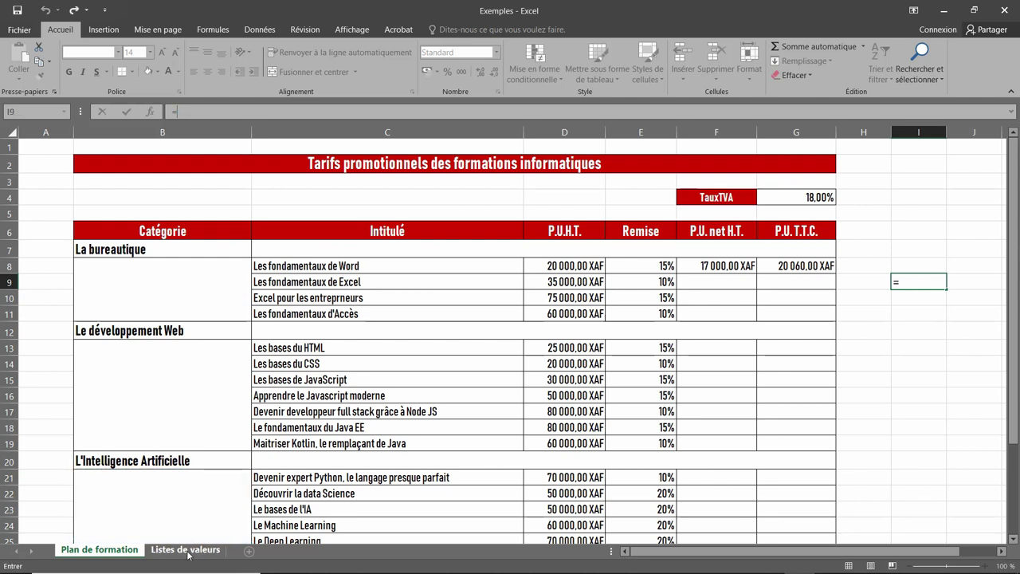
click(185, 549)
click(432, 532)
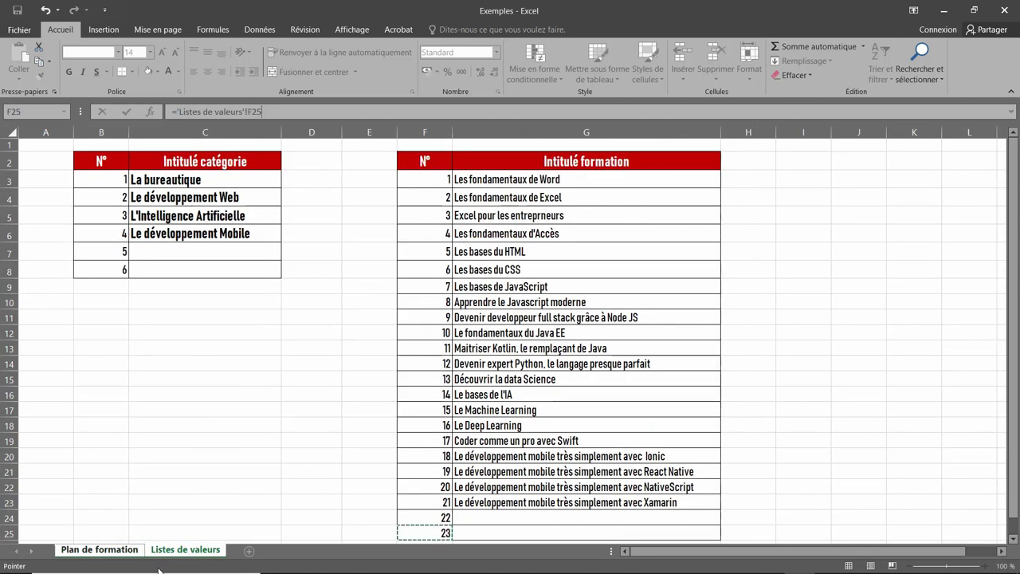
key(Return)
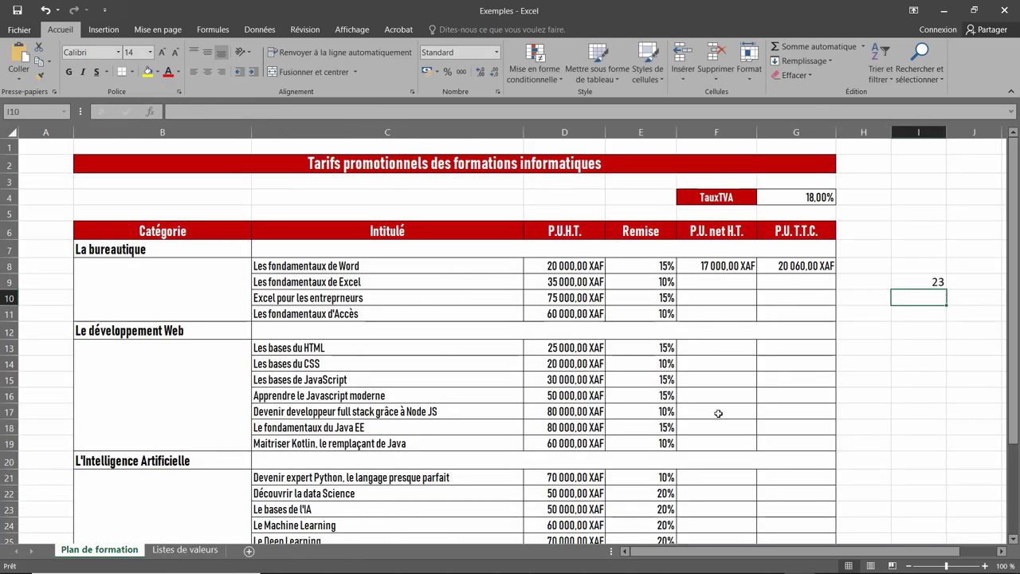
Edit the cell and sheet references in I9's formula, then commit the test formula.
click(917, 280)
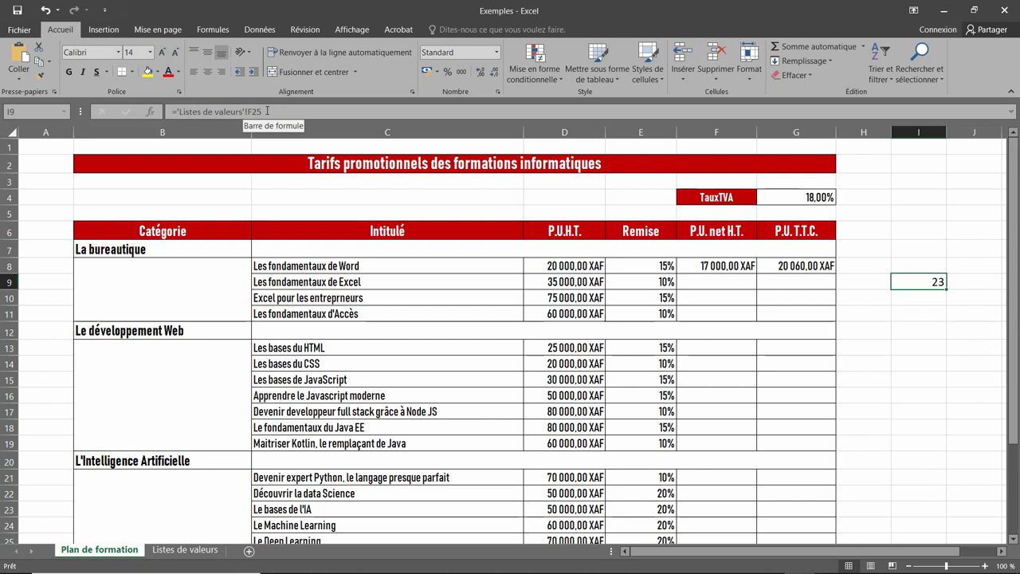
drag(263, 112, 250, 112)
text(F)
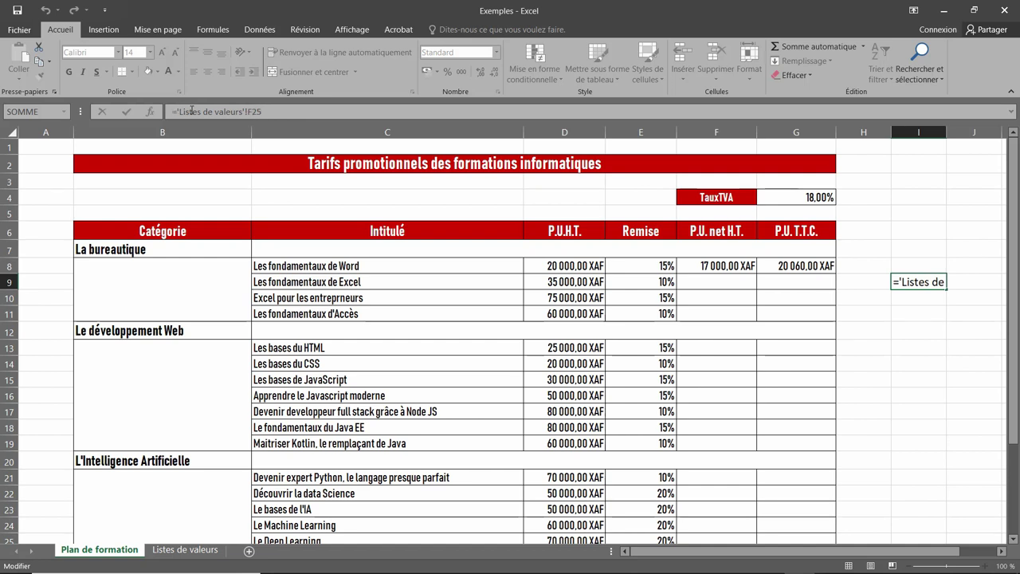
drag(177, 111, 231, 113)
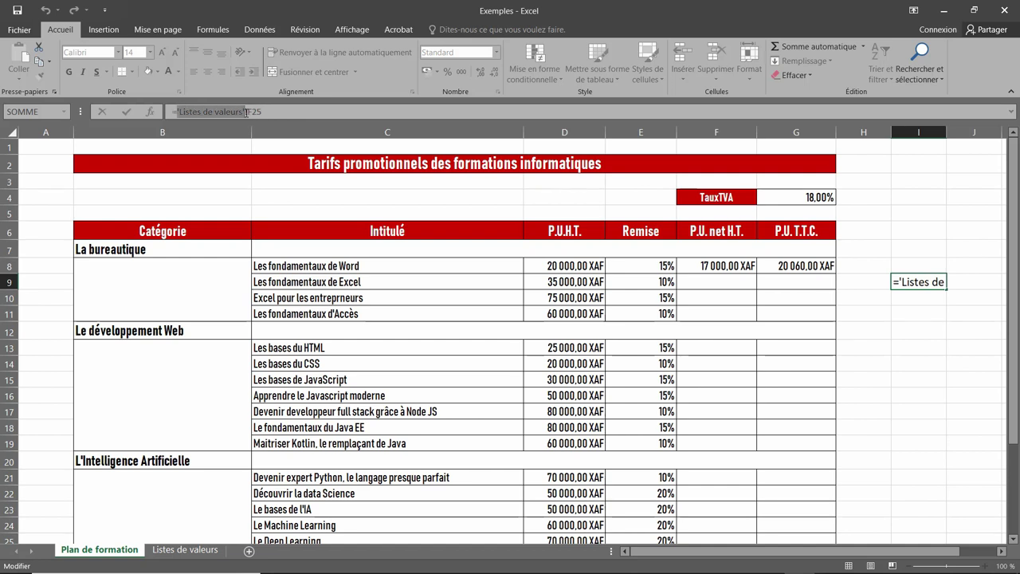
click(249, 111)
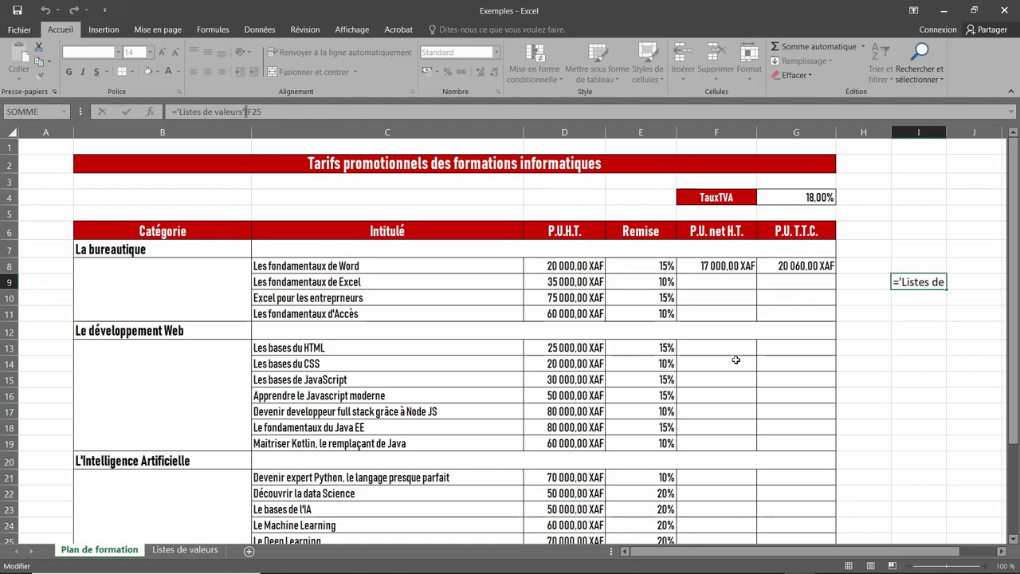
click(933, 348)
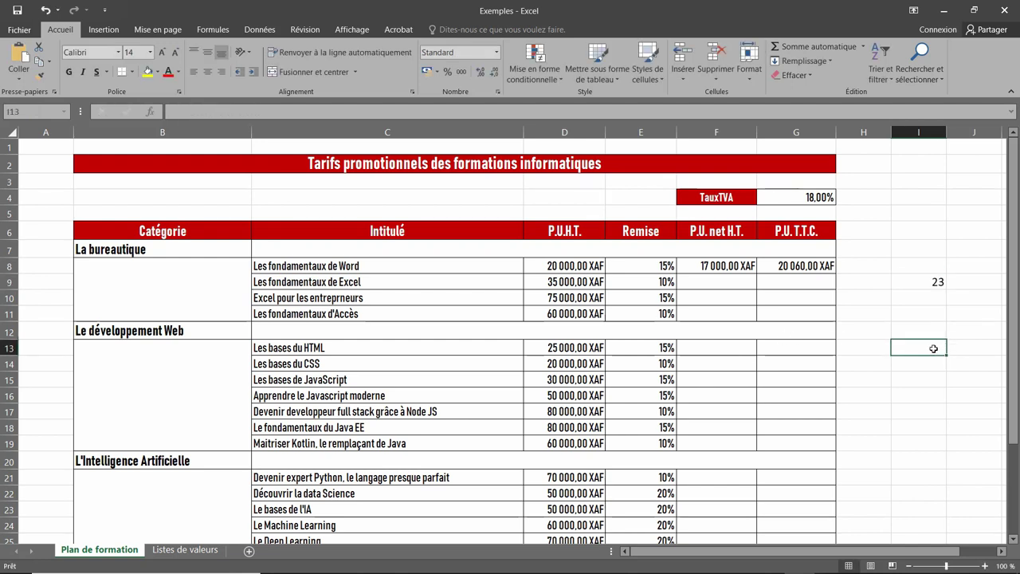
Clear the I9 test entry and name the 18,00% VAT rate cell G4 'tva'.
key(ctrl+z)
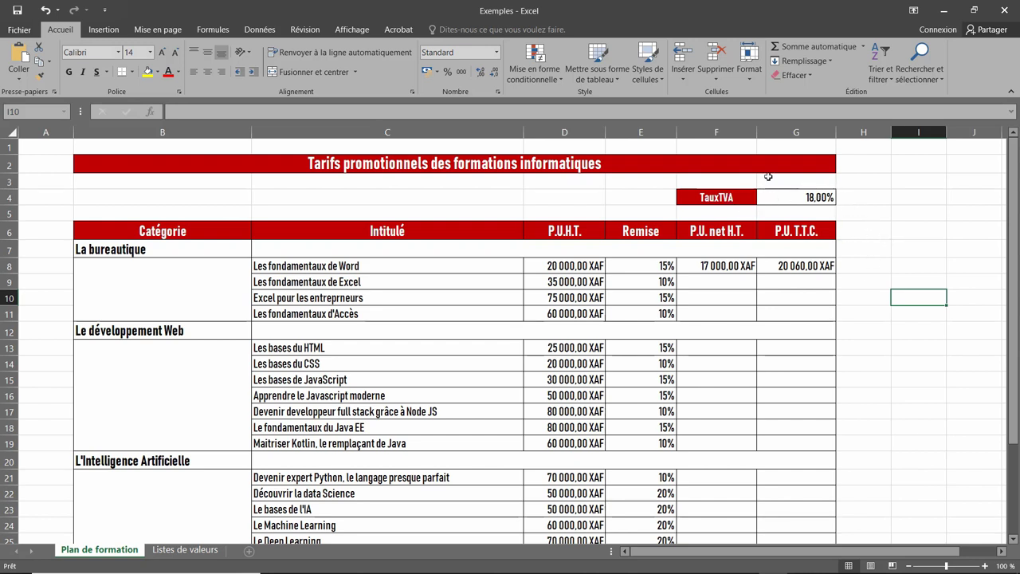
click(792, 196)
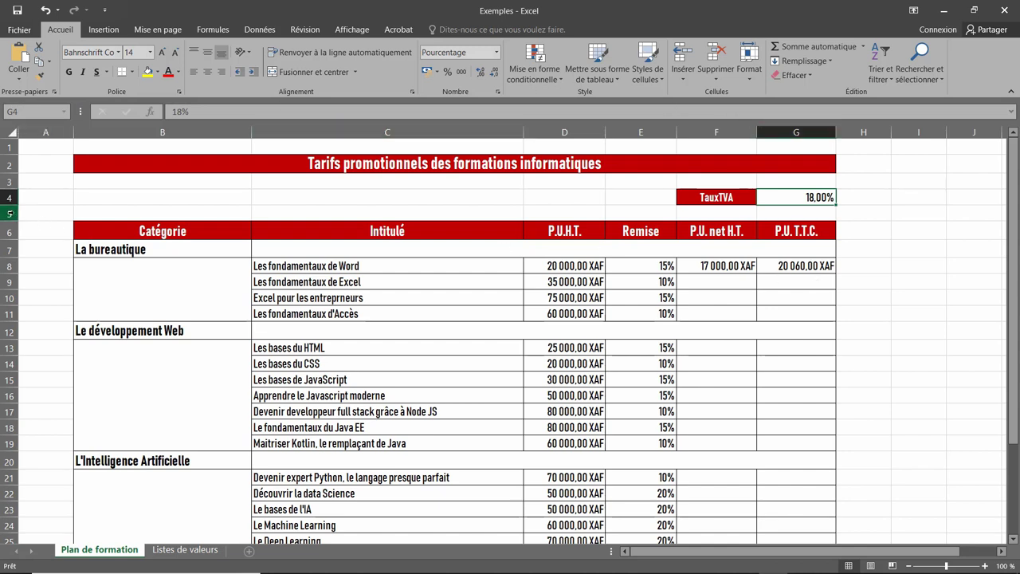
click(22, 111)
text(tva)
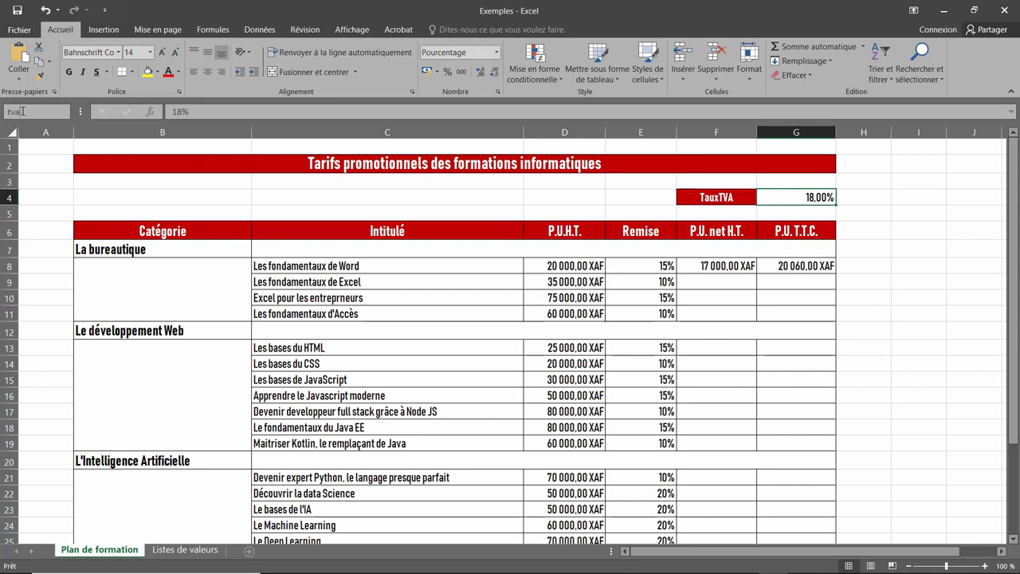
key(Return)
Enter =tva in G10, which displays 0,18 XAF.
click(808, 301)
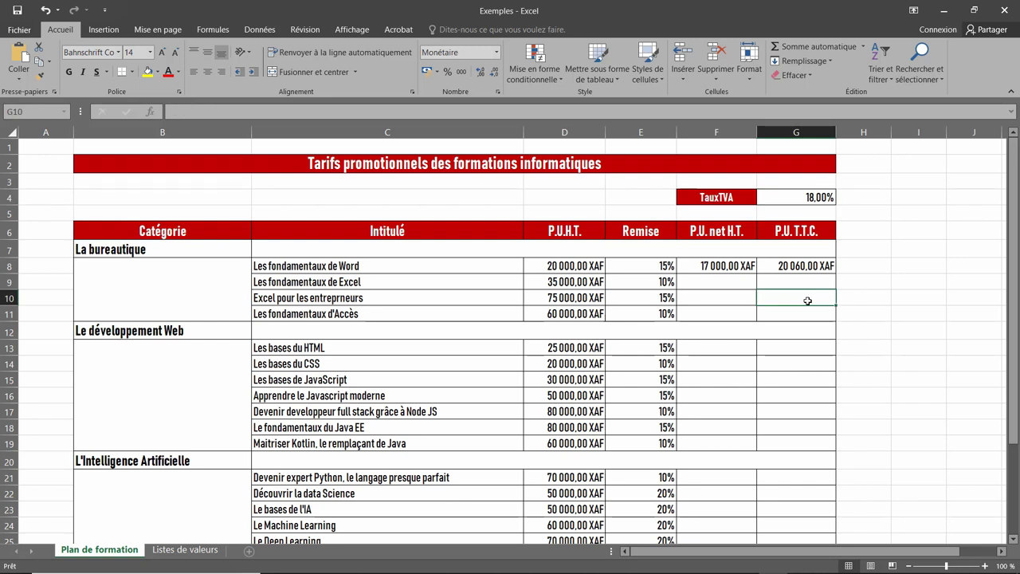
text(=)
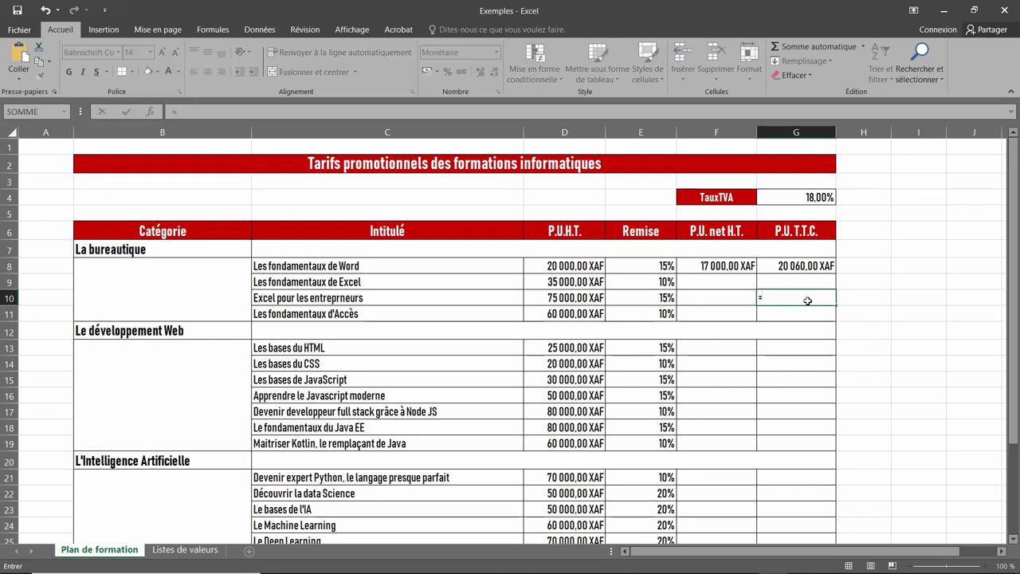
text(tv)
double_click(781, 314)
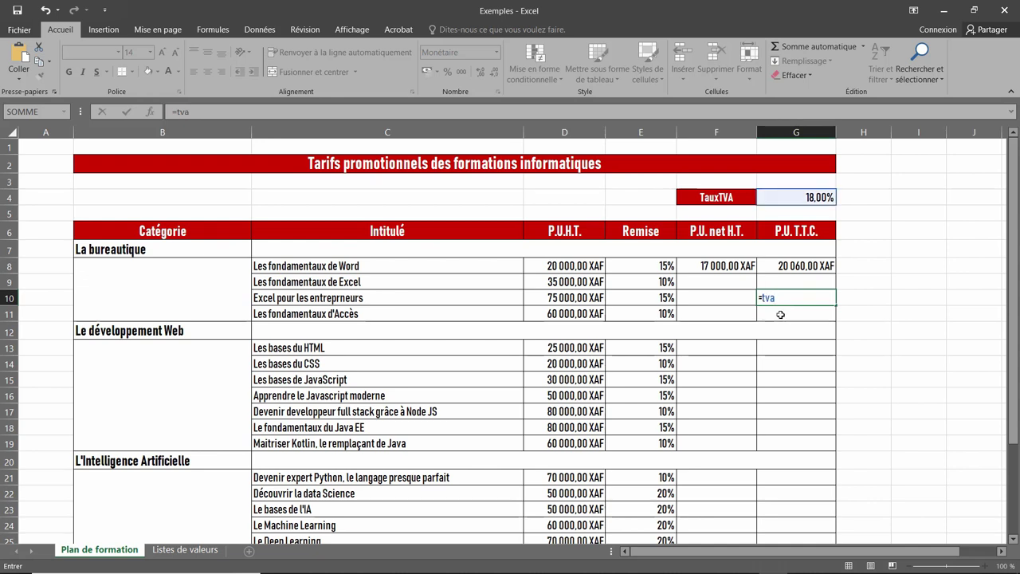
key(Return)
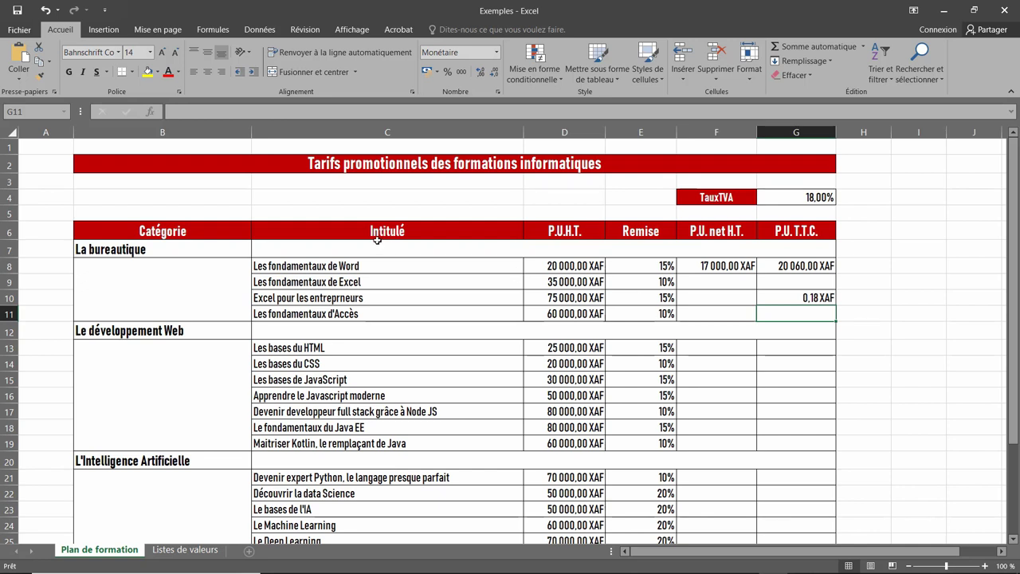
Check the tva name in the Name Manager, then bring up the Affichage commands.
click(209, 29)
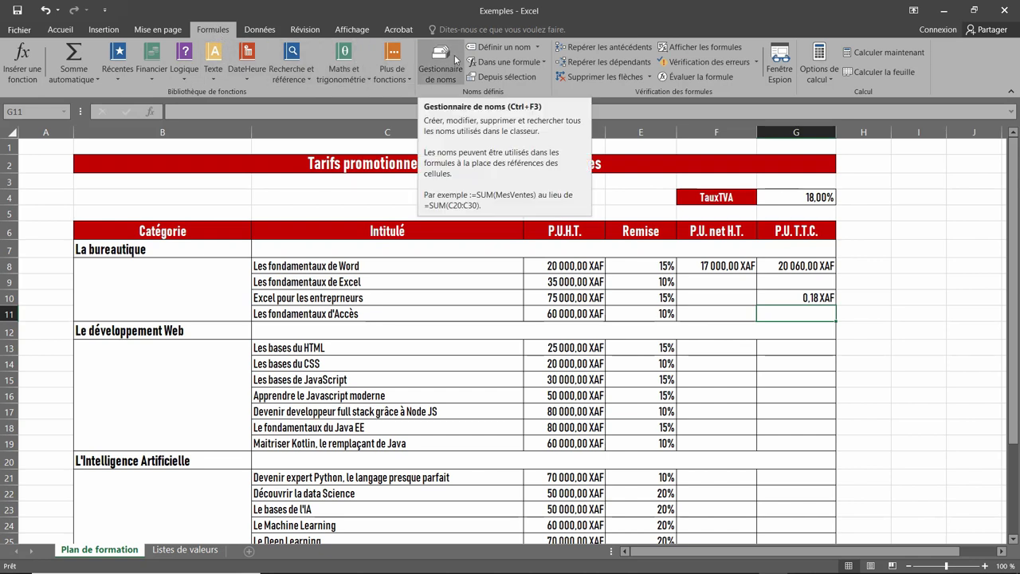
click(442, 64)
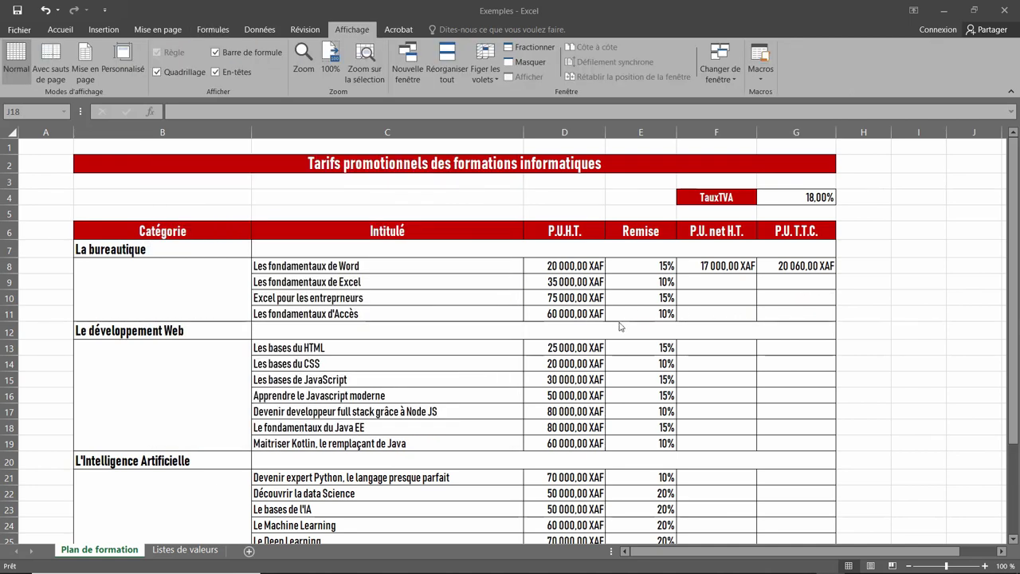
scroll(673, 344, down, 3)
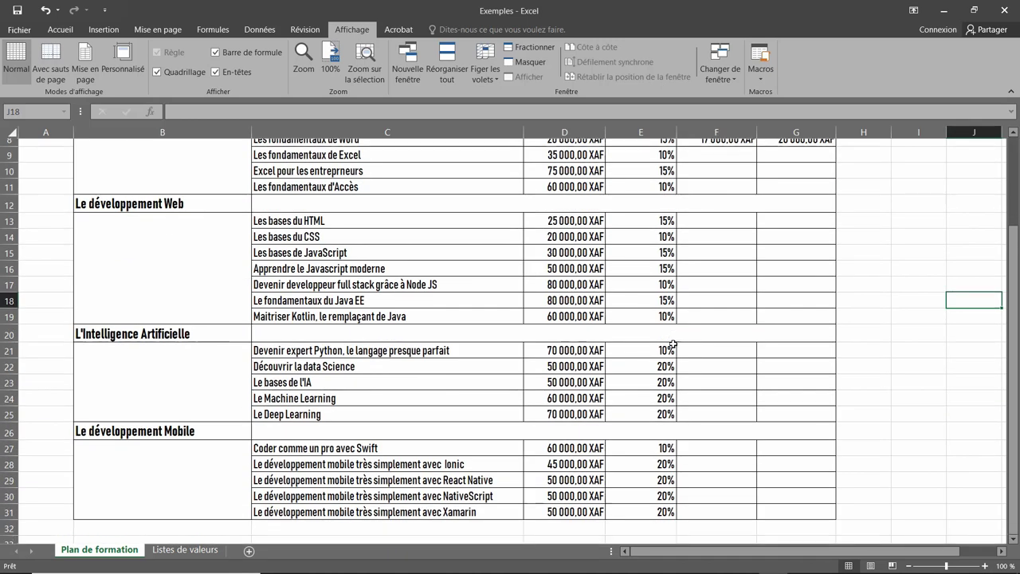
scroll(673, 344, down, 2)
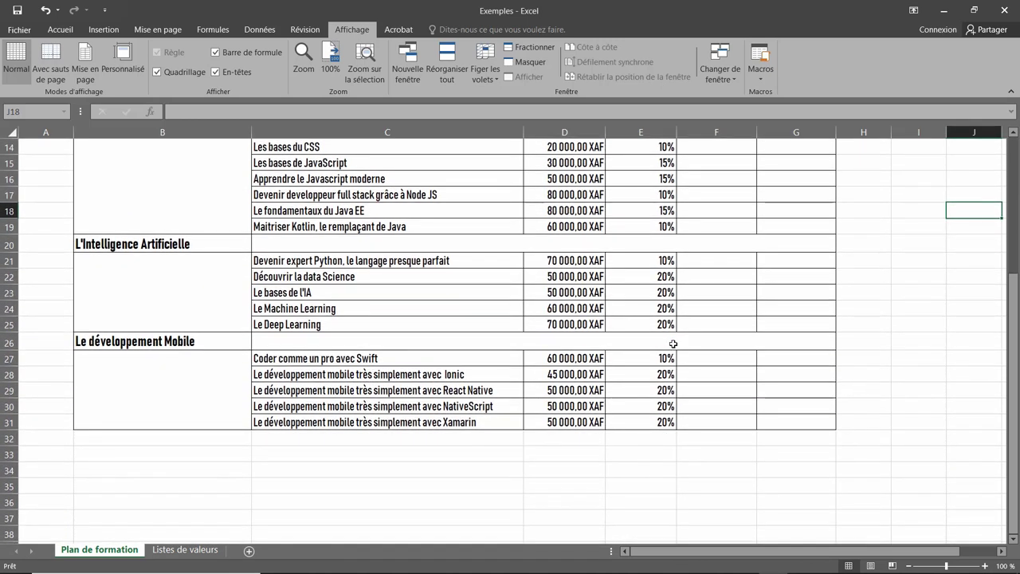
scroll(674, 344, down, 3)
scroll(673, 342, up, 2)
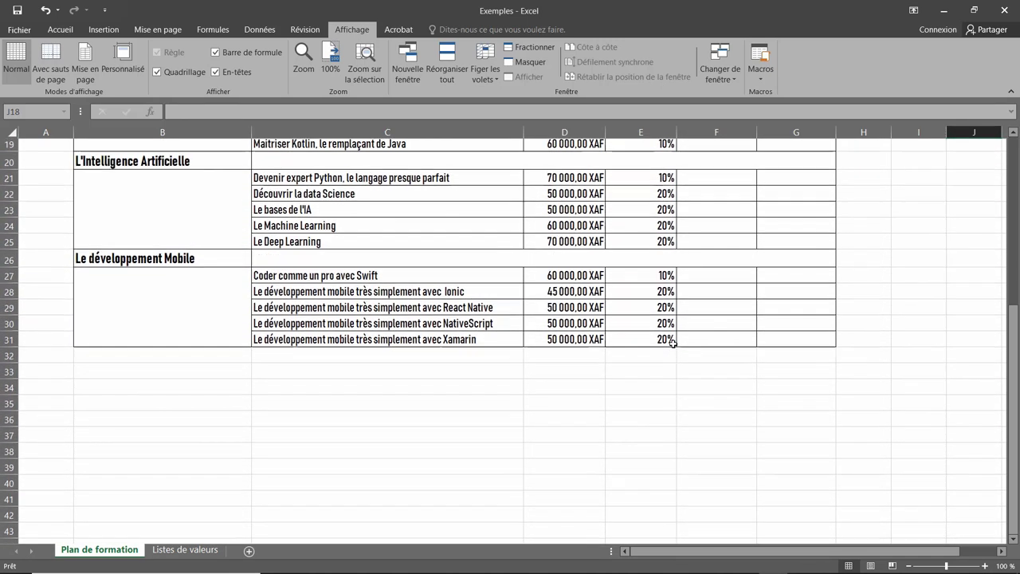
scroll(673, 343, up, 2)
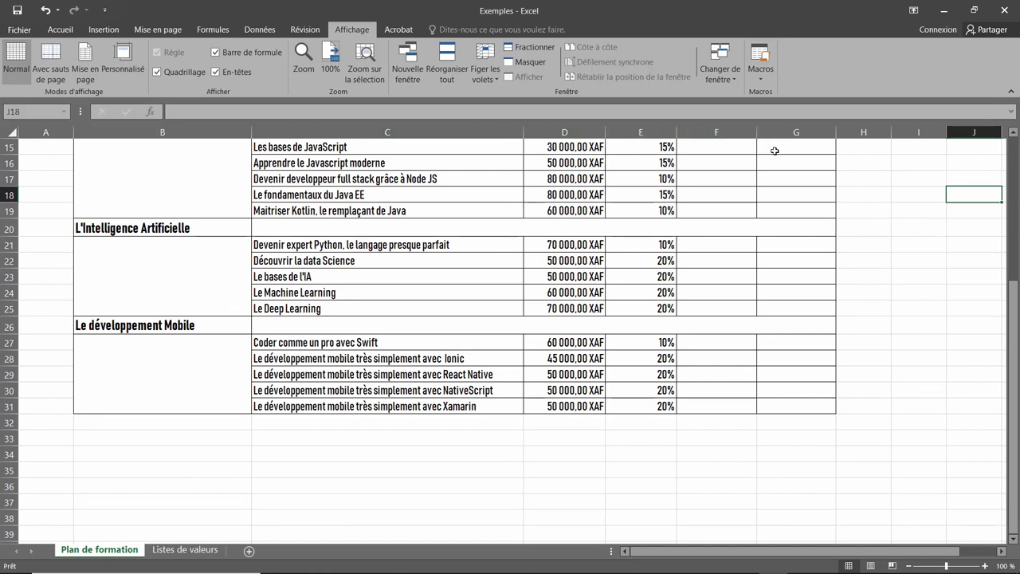
scroll(744, 226, up, 2)
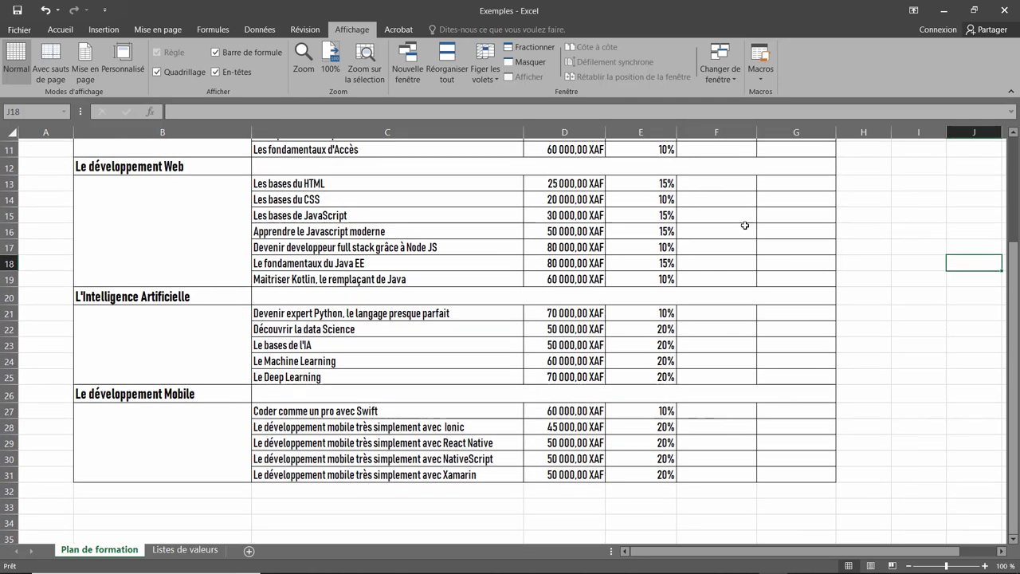
scroll(744, 225, up, 3)
scroll(744, 227, up, 1)
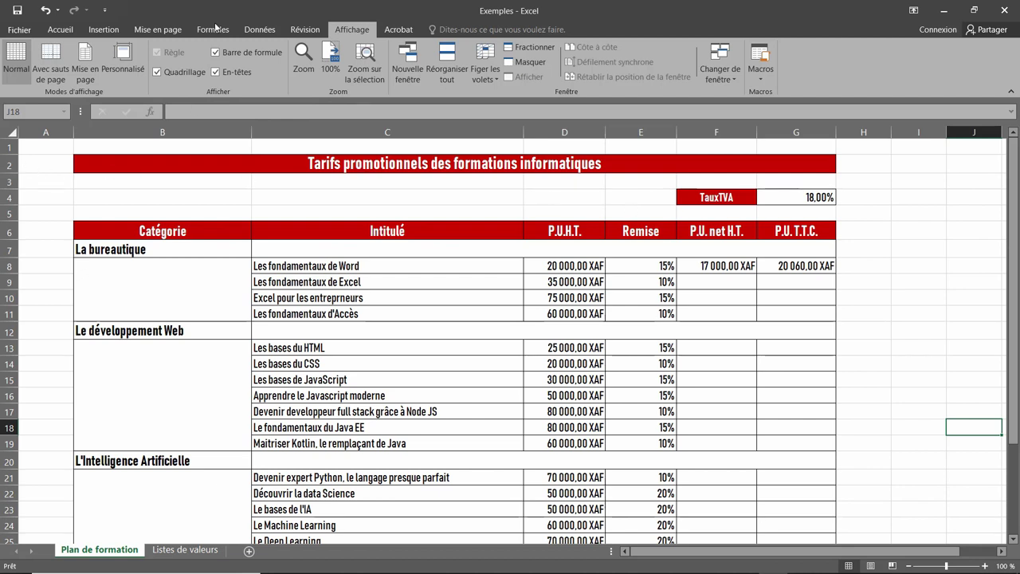
click(59, 30)
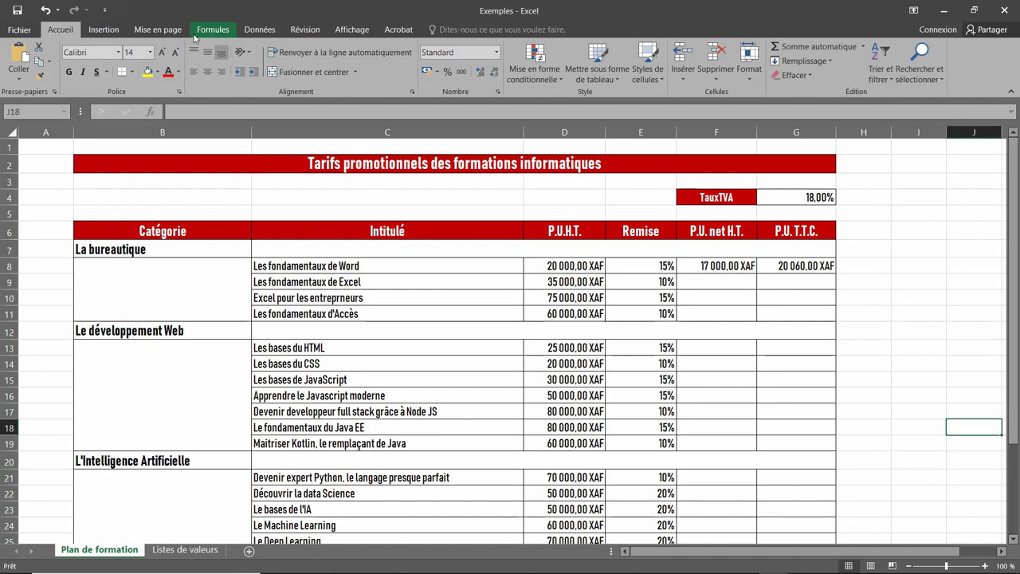
click(346, 30)
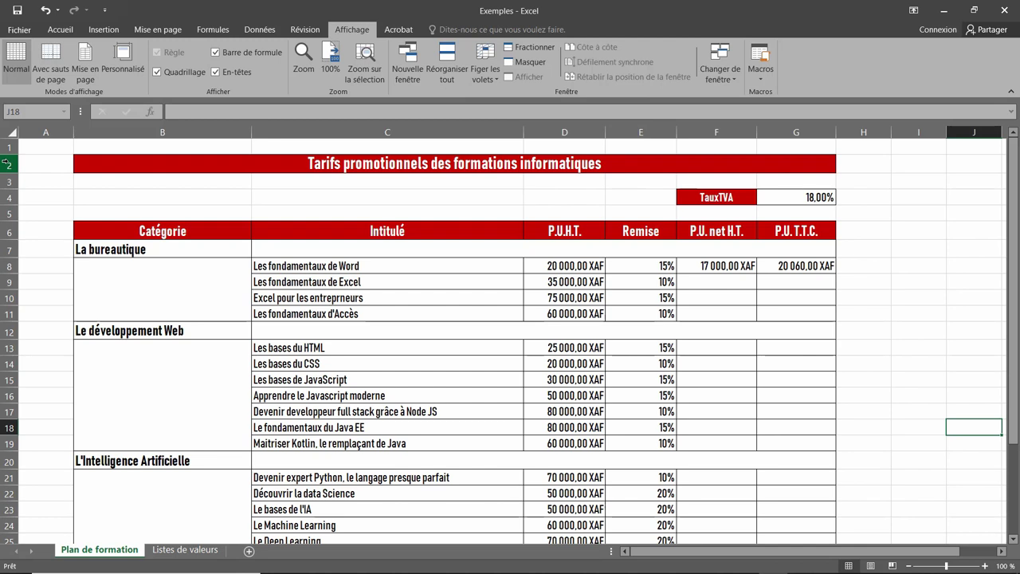
Freeze panes below rows 1–7 and scroll to confirm the headers stay fixed.
drag(9, 249, 3, 146)
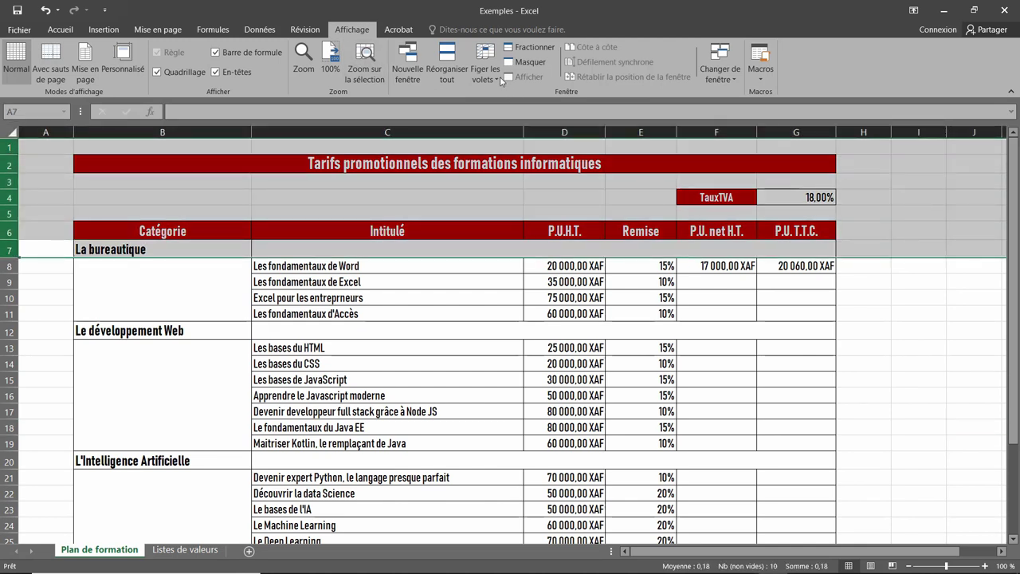
click(488, 67)
click(515, 104)
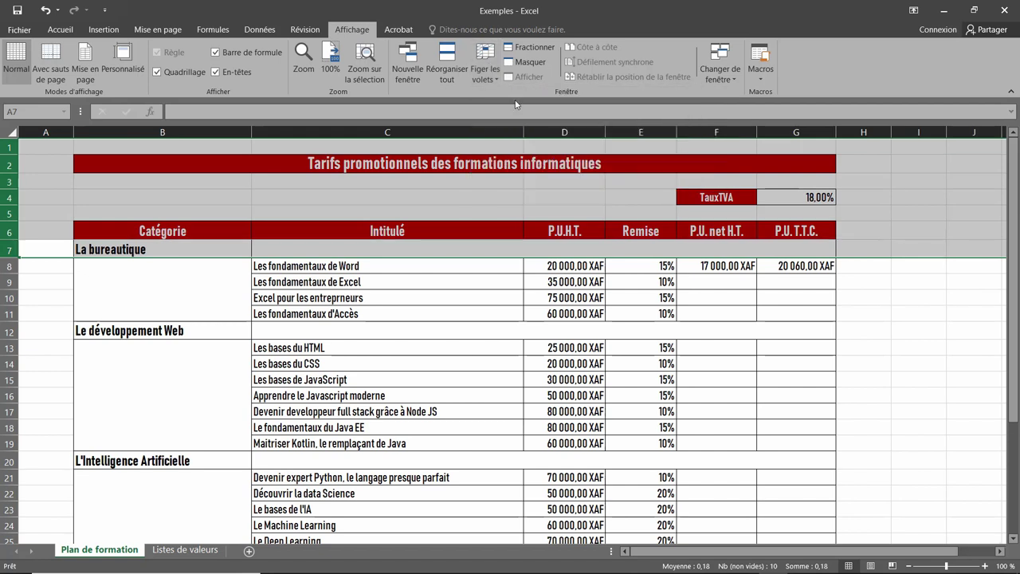
click(847, 327)
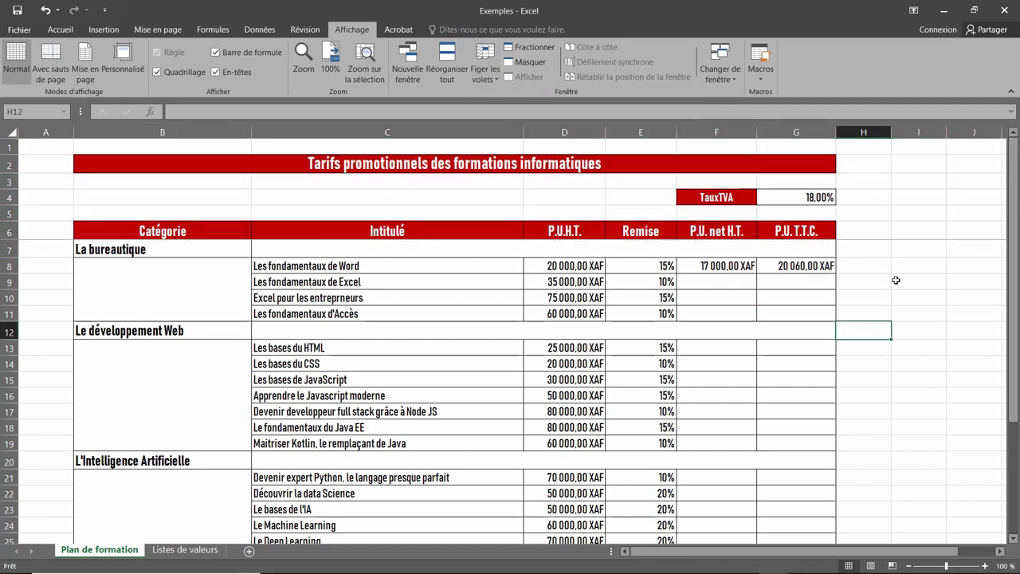
scroll(895, 281, down, 2)
scroll(895, 280, down, 1)
scroll(896, 281, down, 2)
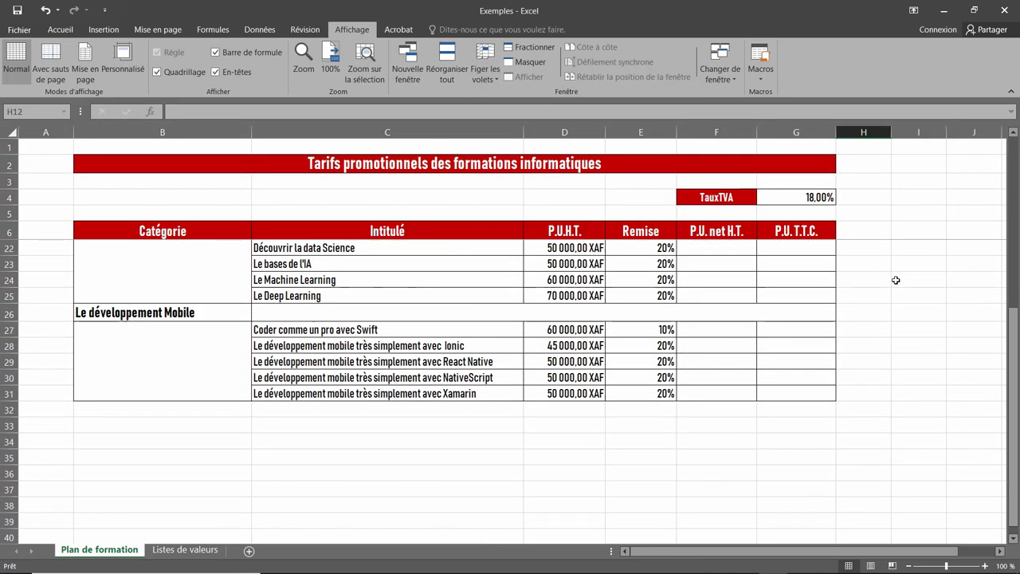
scroll(895, 281, up, 4)
scroll(895, 280, up, 2)
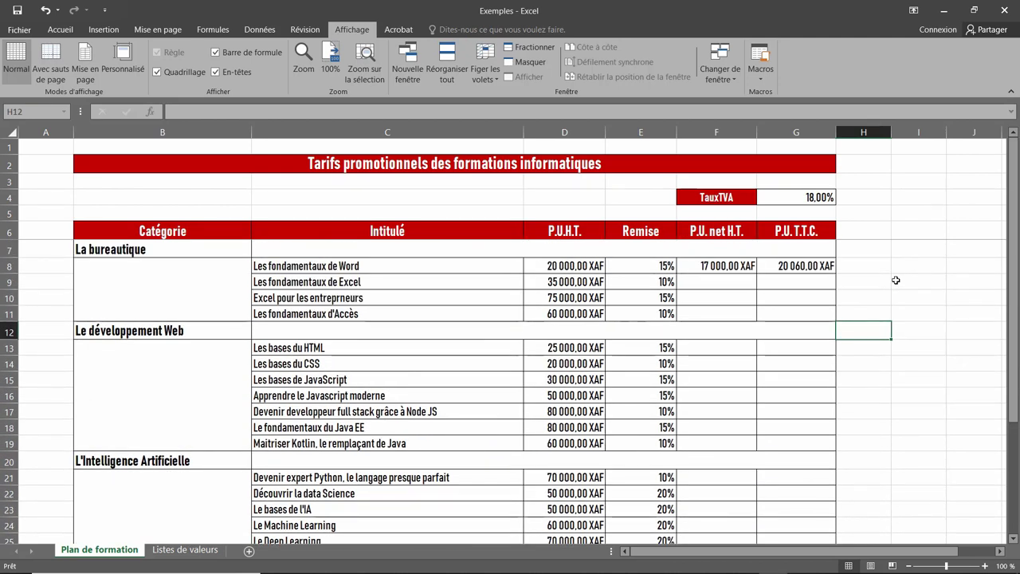
scroll(895, 281, down, 1)
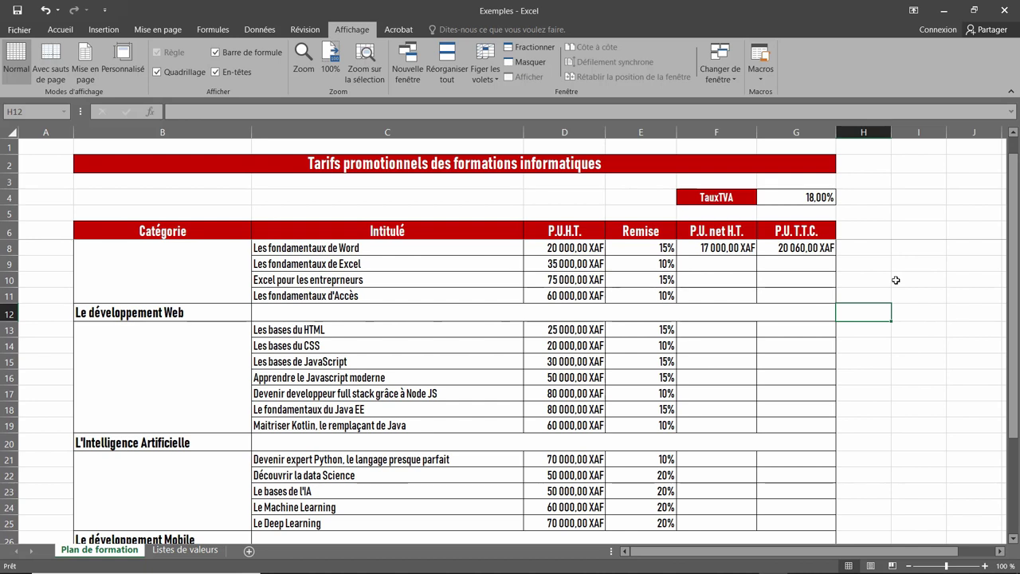
scroll(895, 281, up, 1)
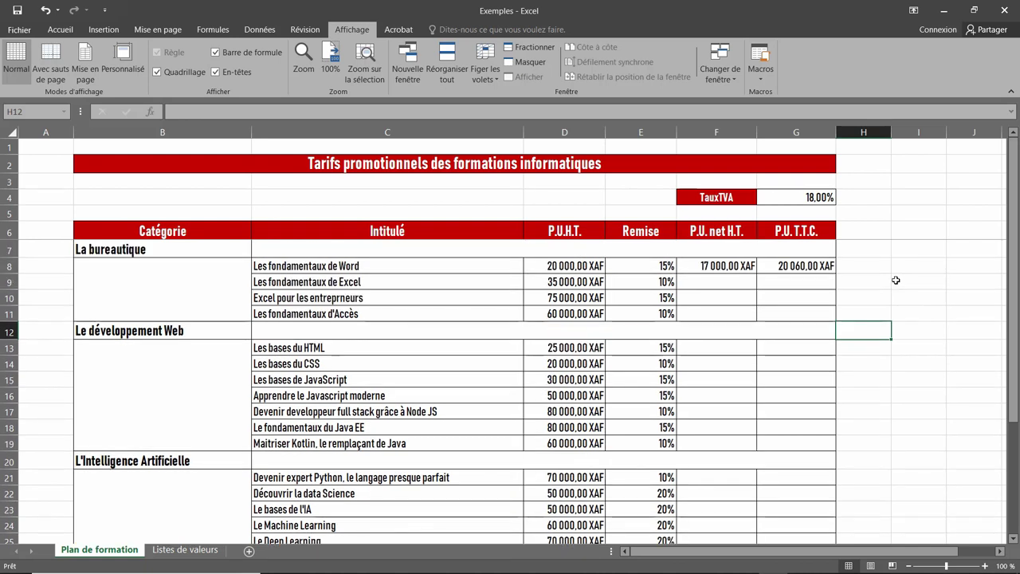
scroll(895, 281, down, 2)
scroll(895, 280, down, 2)
scroll(895, 280, down, 3)
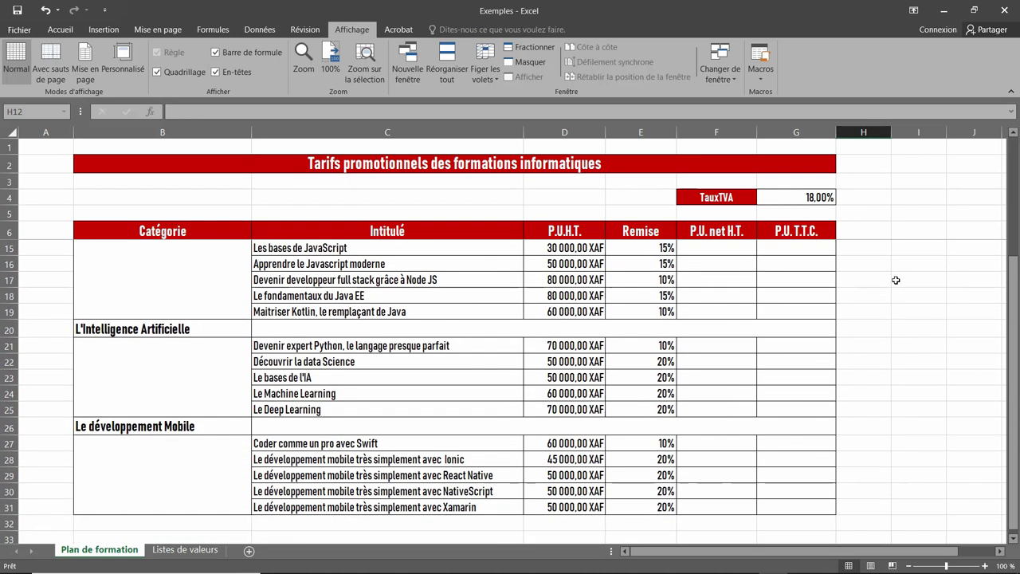
scroll(895, 281, down, 1)
scroll(895, 280, down, 1)
scroll(895, 281, down, 1)
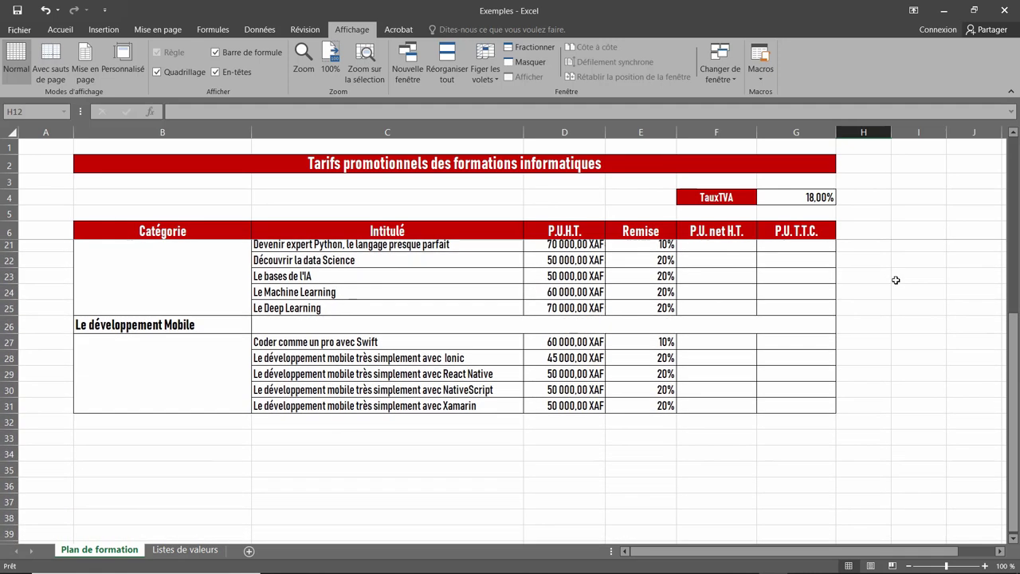
scroll(896, 280, down, 1)
scroll(896, 281, down, 1)
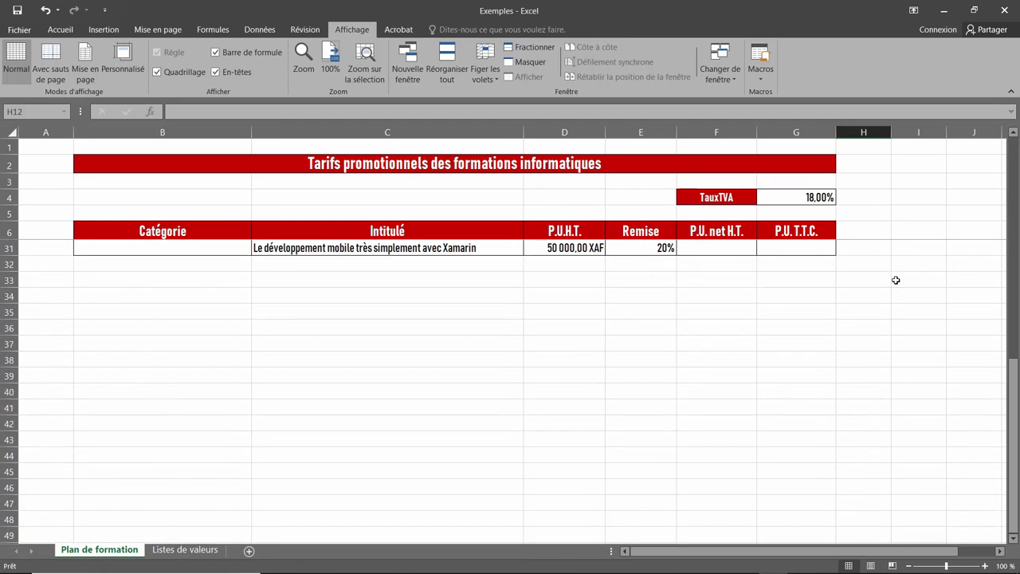
scroll(896, 280, up, 2)
scroll(895, 281, up, 3)
scroll(896, 280, up, 3)
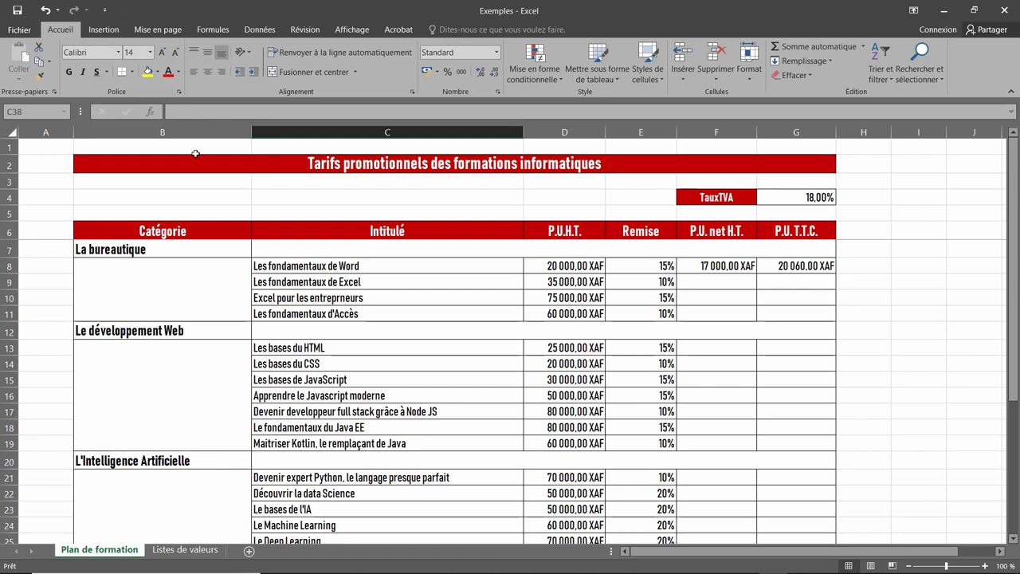
Switch the ribbon to the Données commands.
click(260, 29)
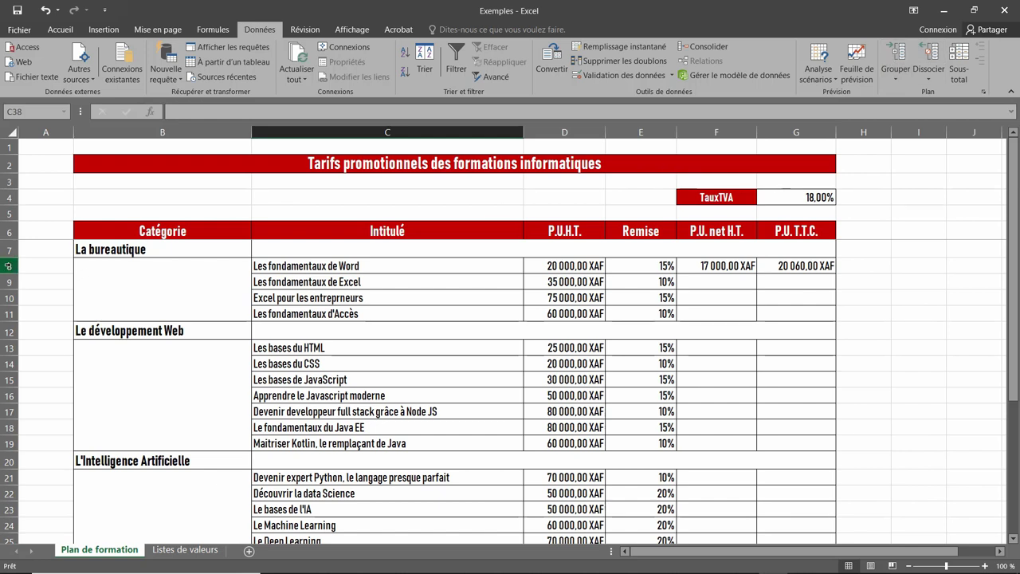
Group the La bureautique rows 8–11 and test collapsing and expanding them.
drag(11, 269, 12, 314)
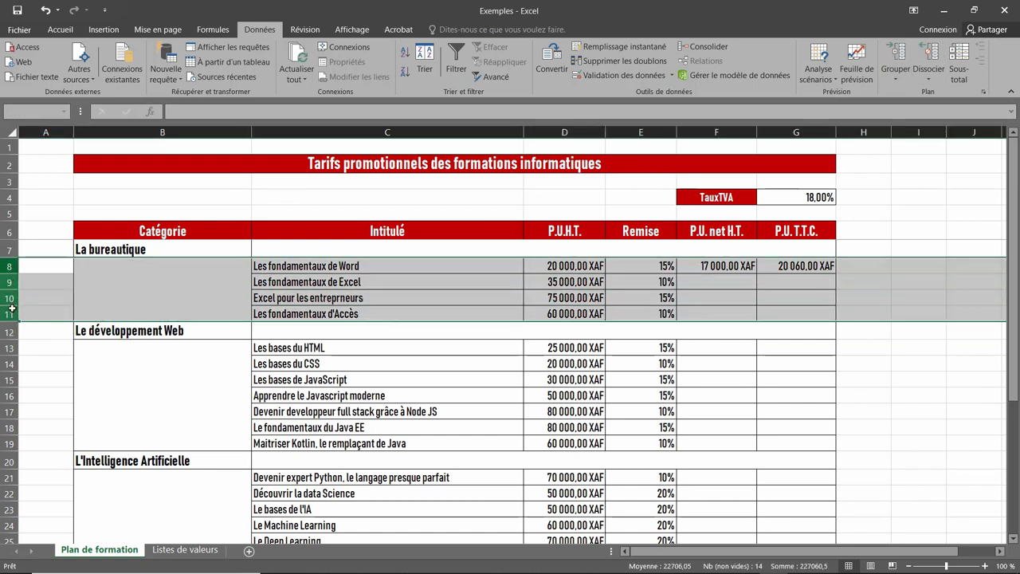
click(896, 58)
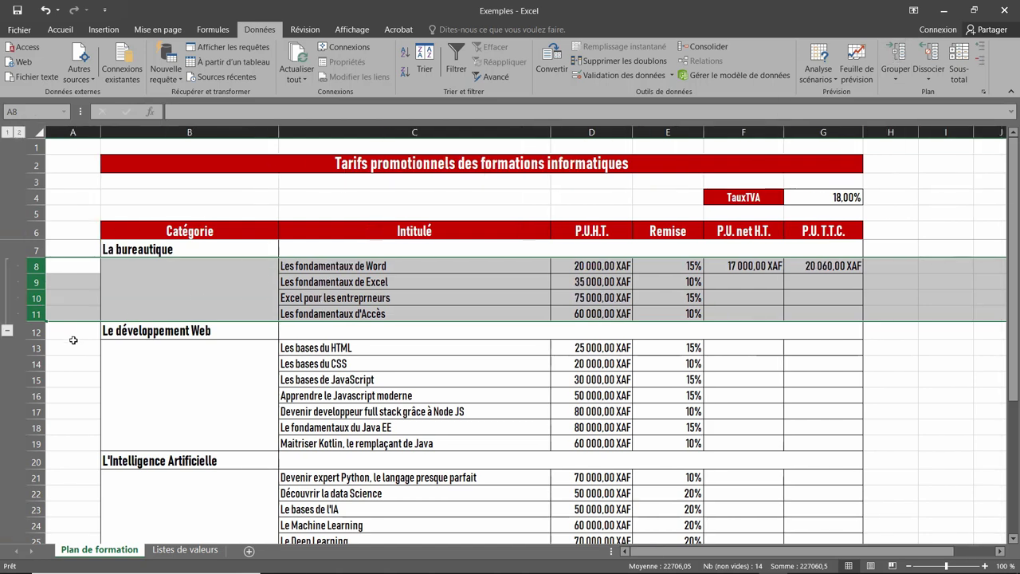
click(8, 332)
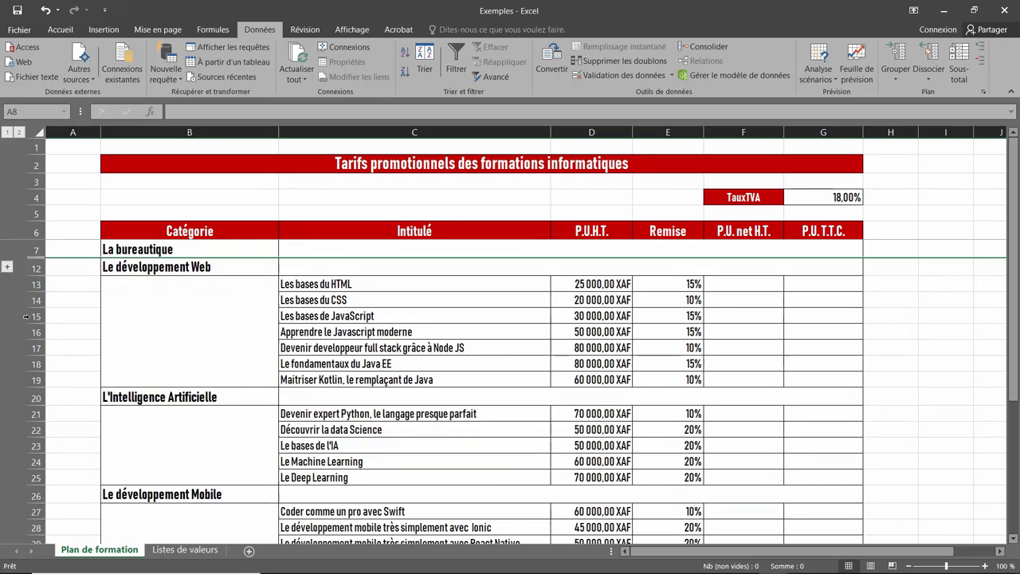
click(6, 269)
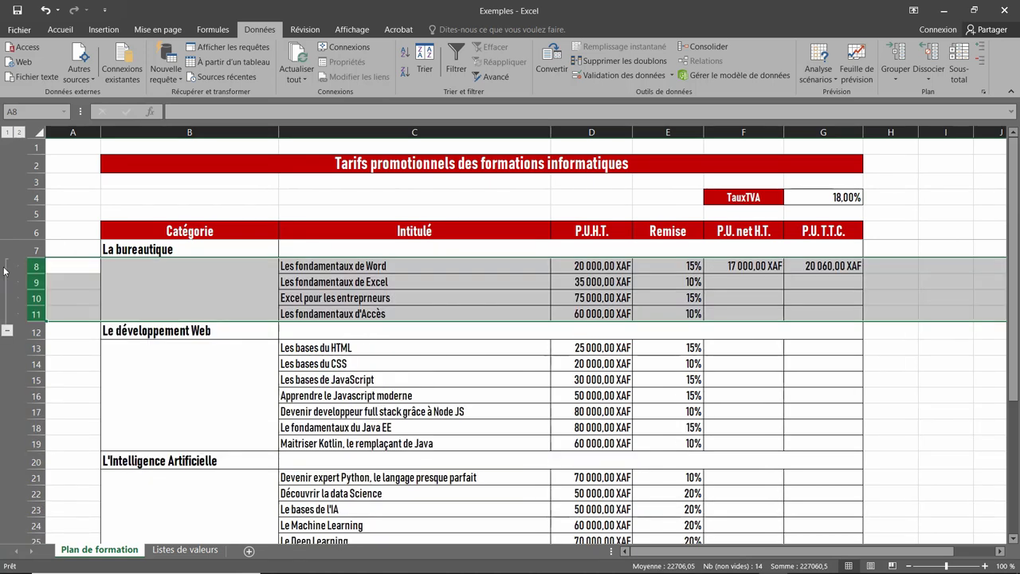
click(8, 329)
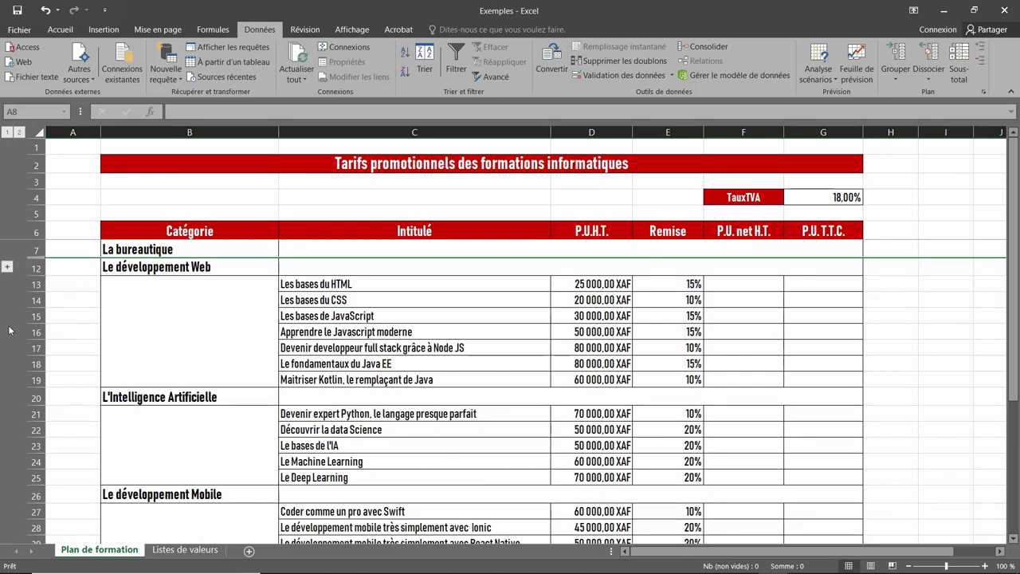
click(6, 267)
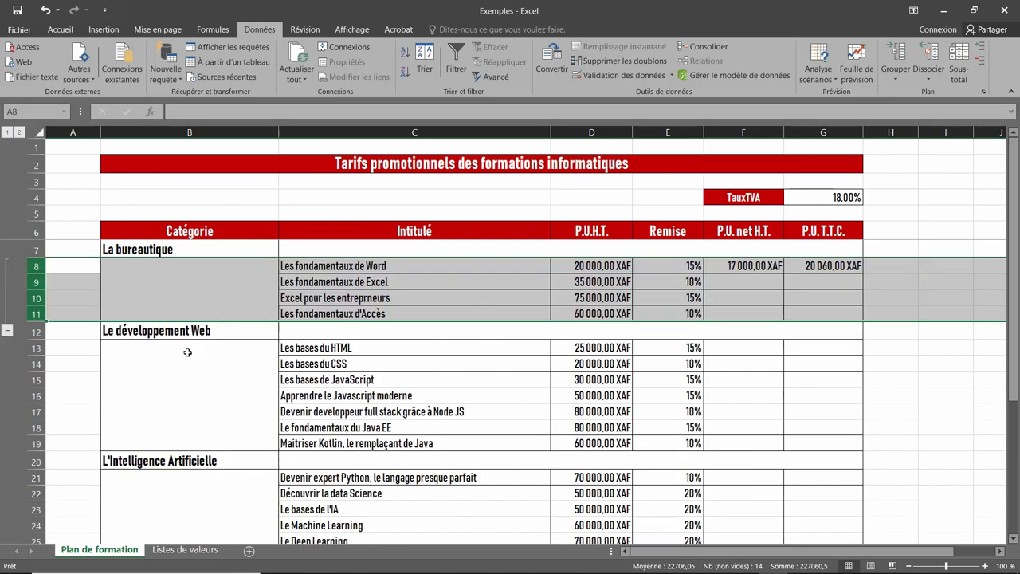
Group the Le développement Web rows 13–19 in the outline.
click(36, 347)
drag(35, 347, 41, 444)
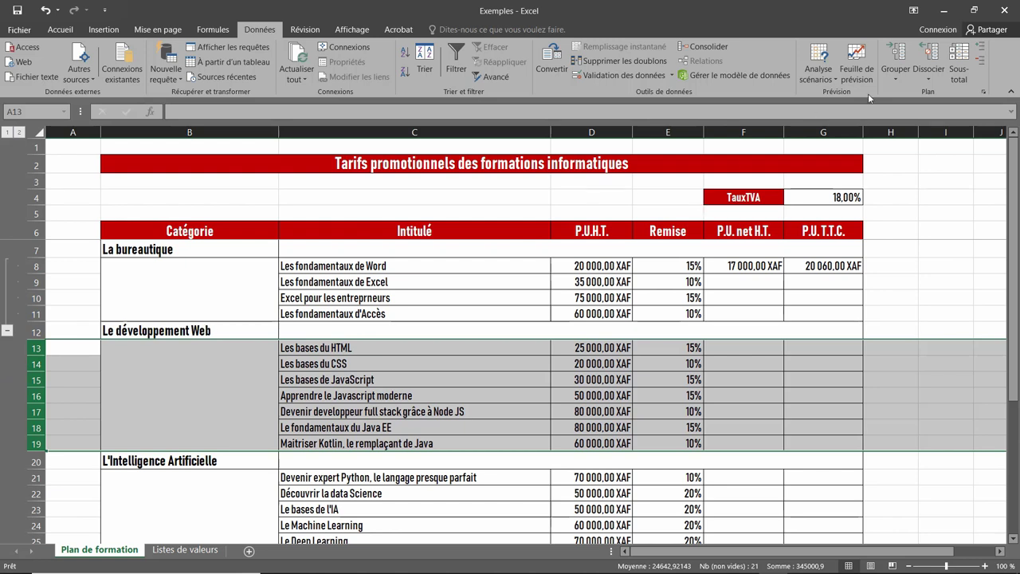
click(946, 298)
click(60, 29)
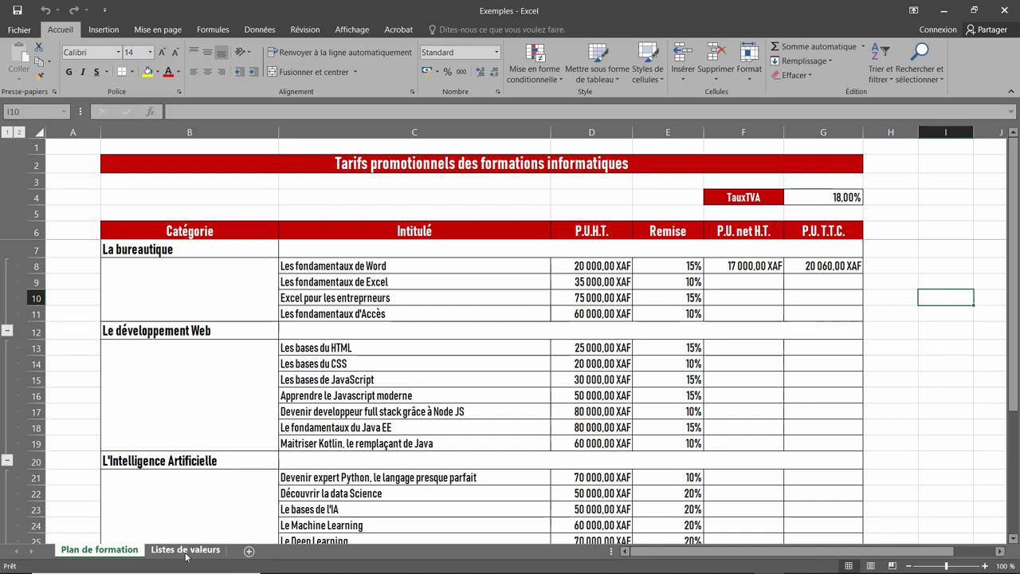
On the Listes de valeurs sheet, select the course titles in G3:G25.
click(185, 550)
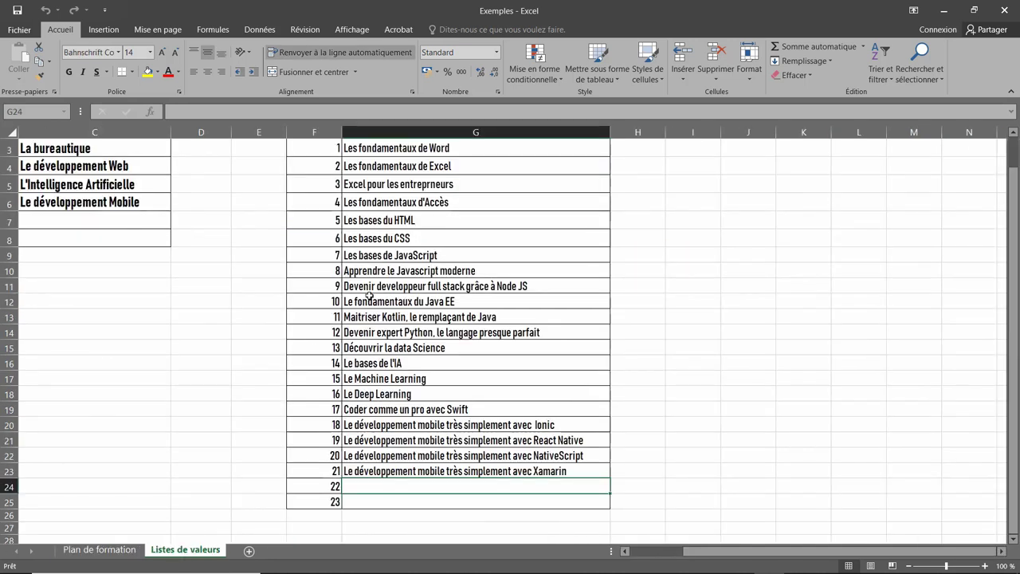
scroll(369, 295, up, 1)
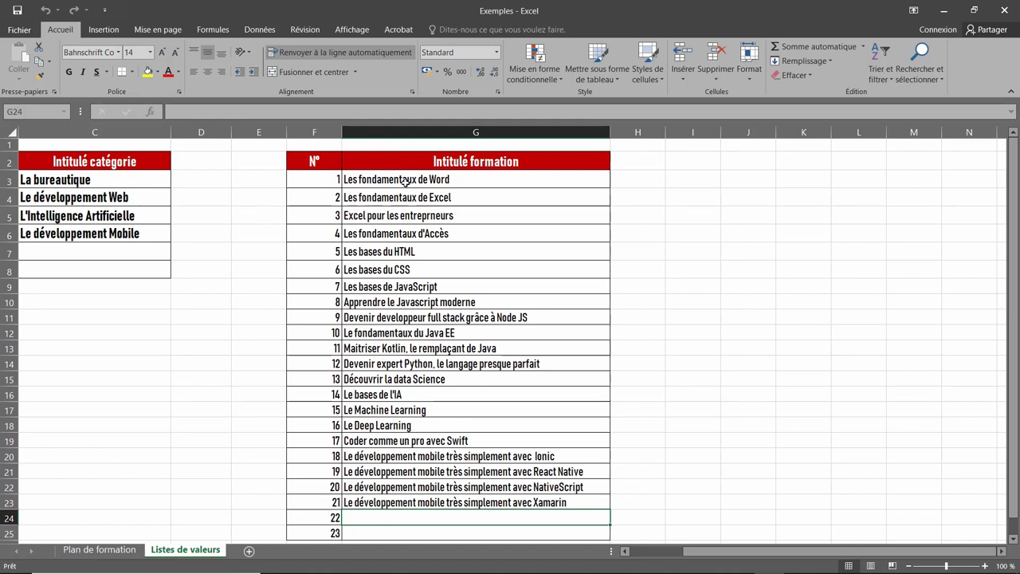
drag(421, 179, 444, 533)
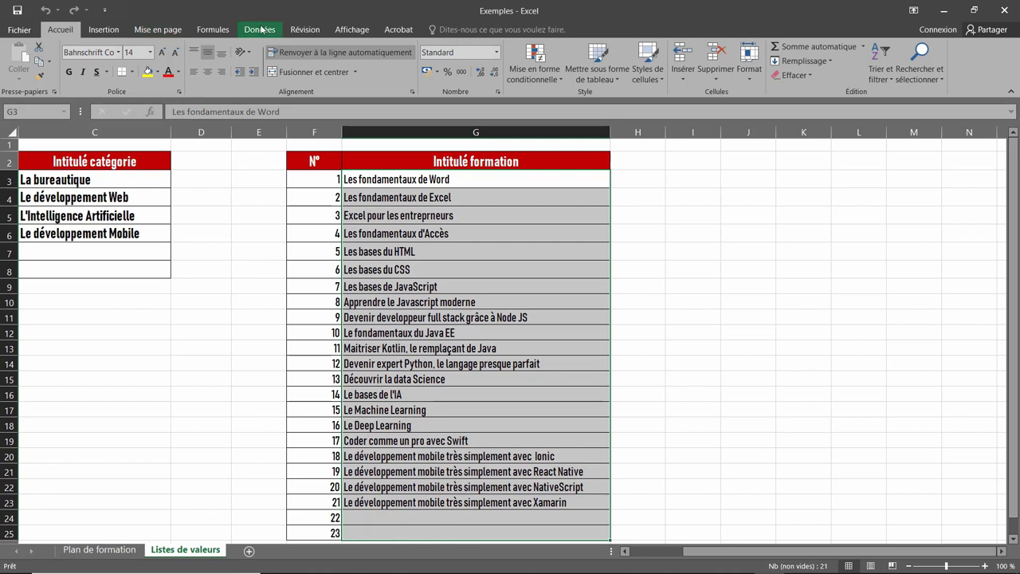
Define G3:G25 as the name intituleFormations and verify it in the Gestionnaire de noms.
click(226, 32)
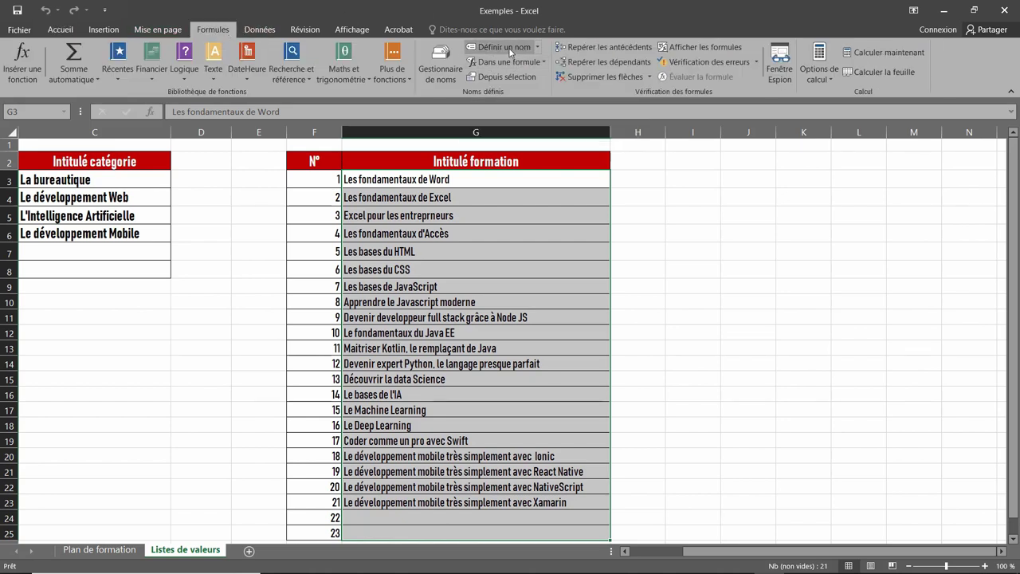
click(509, 53)
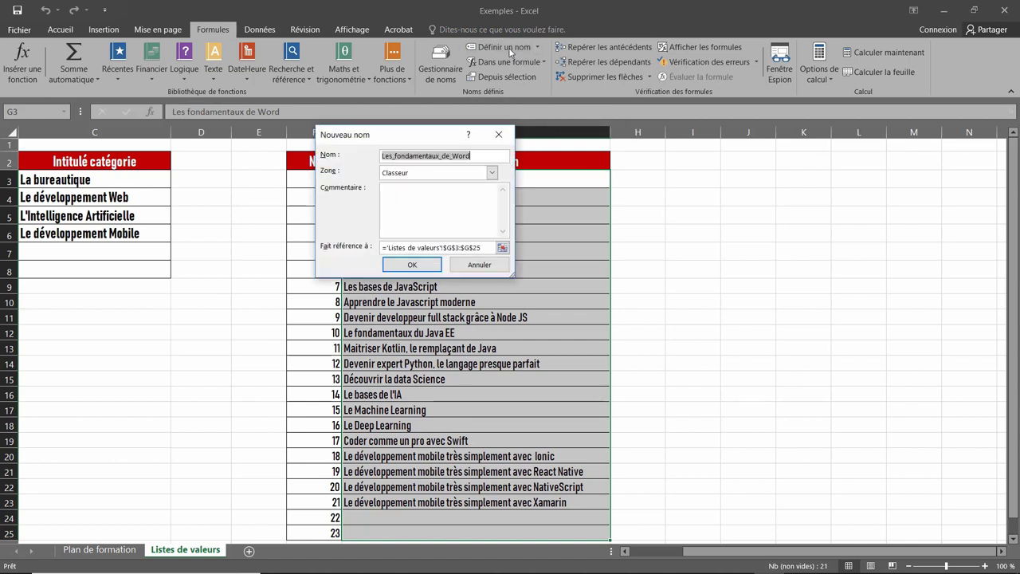
text(in)
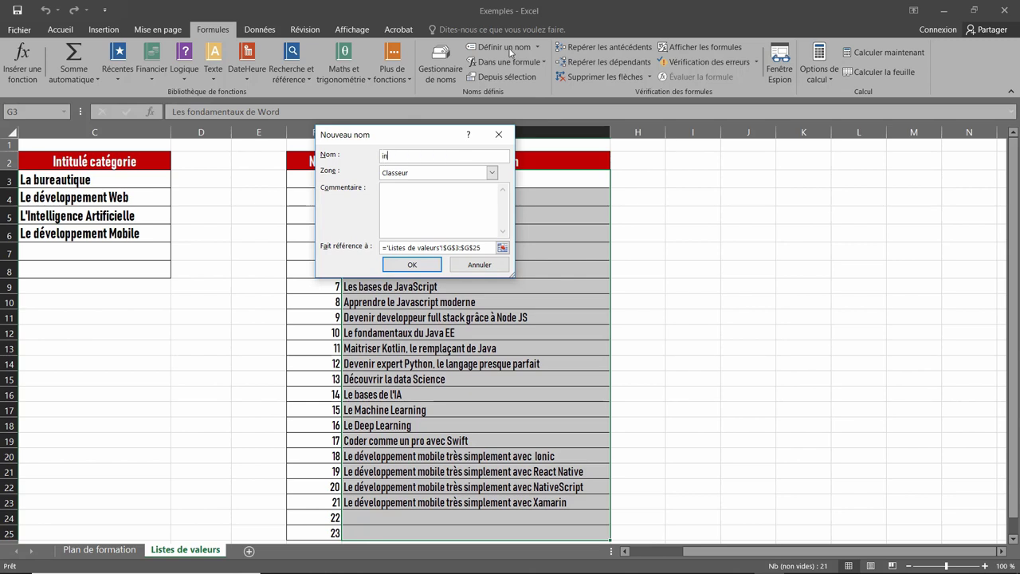
text(titule)
text(Formations)
key(Return)
click(441, 57)
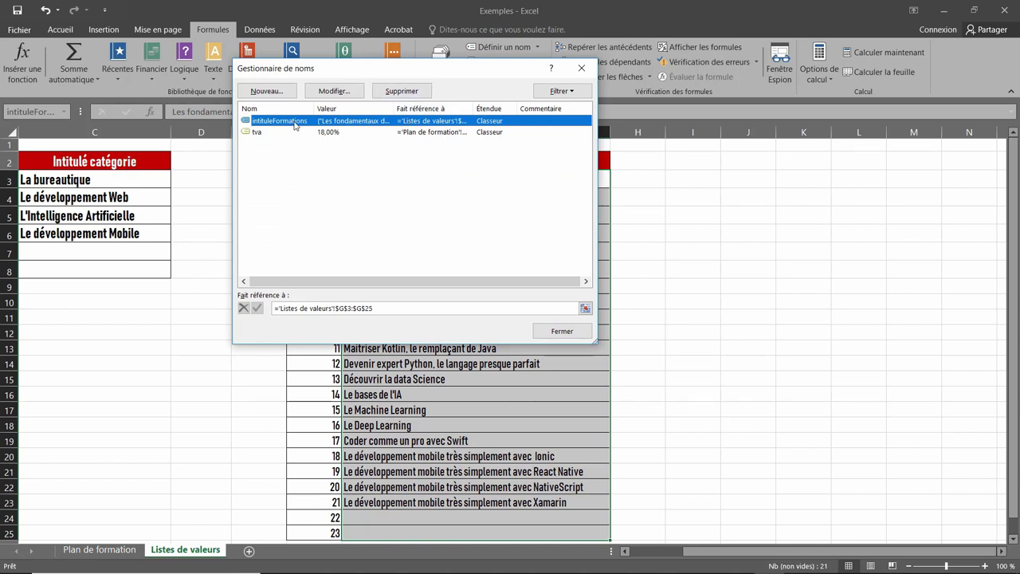
click(584, 69)
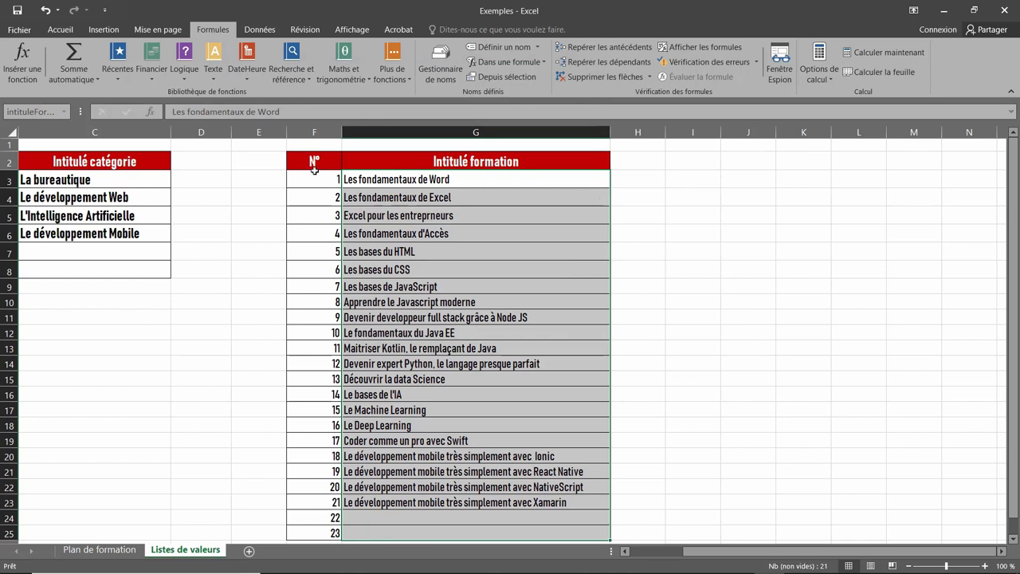
On Plan de formation, give C8:C11 a Liste validation with source =intituleFormations.
click(109, 552)
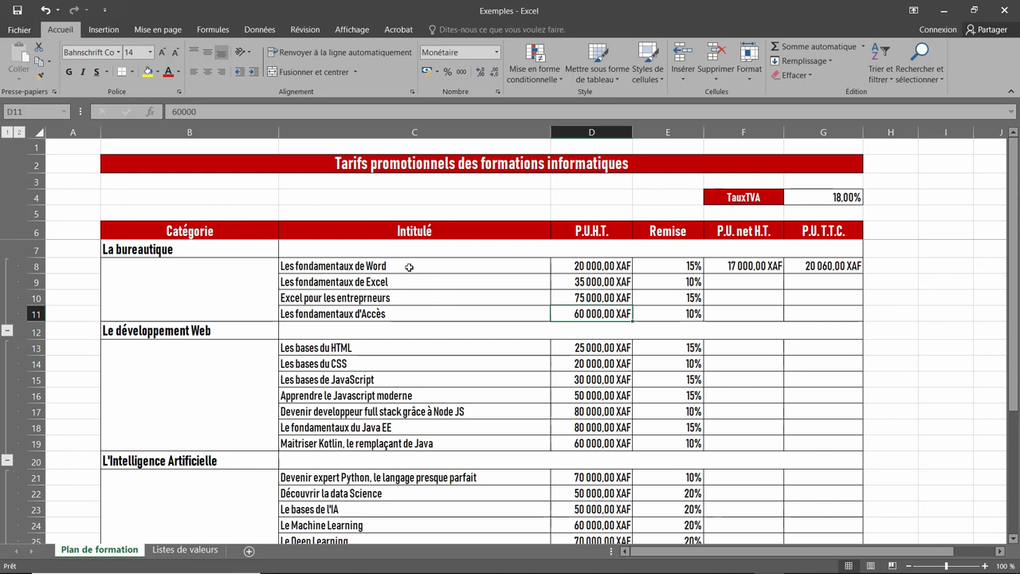
drag(408, 265, 407, 314)
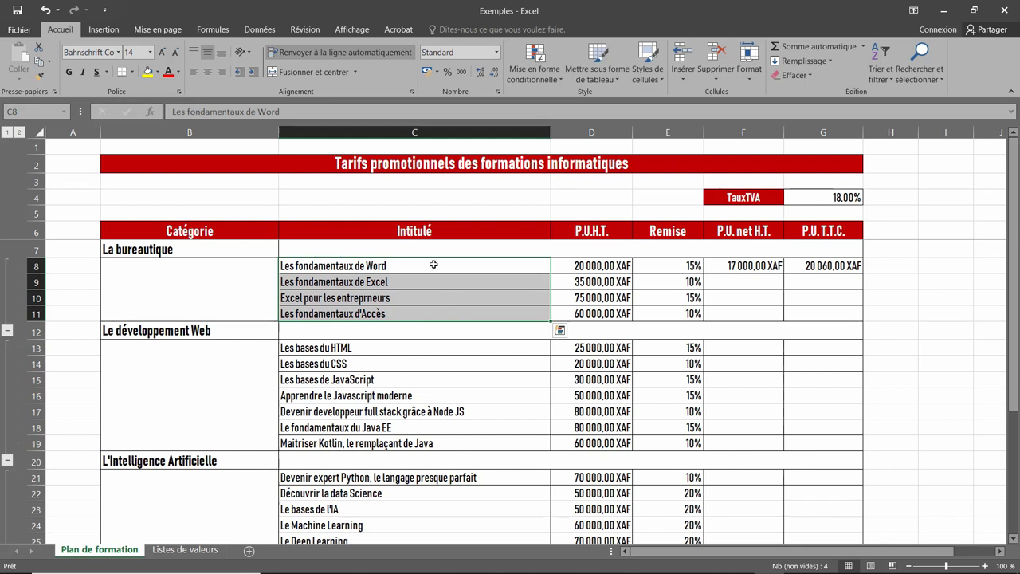
click(260, 31)
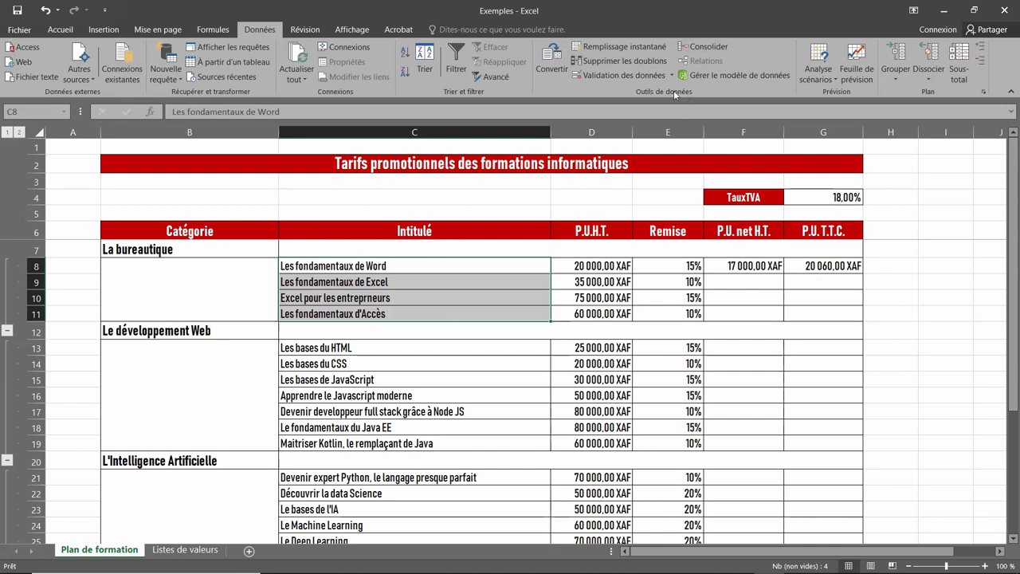
click(636, 78)
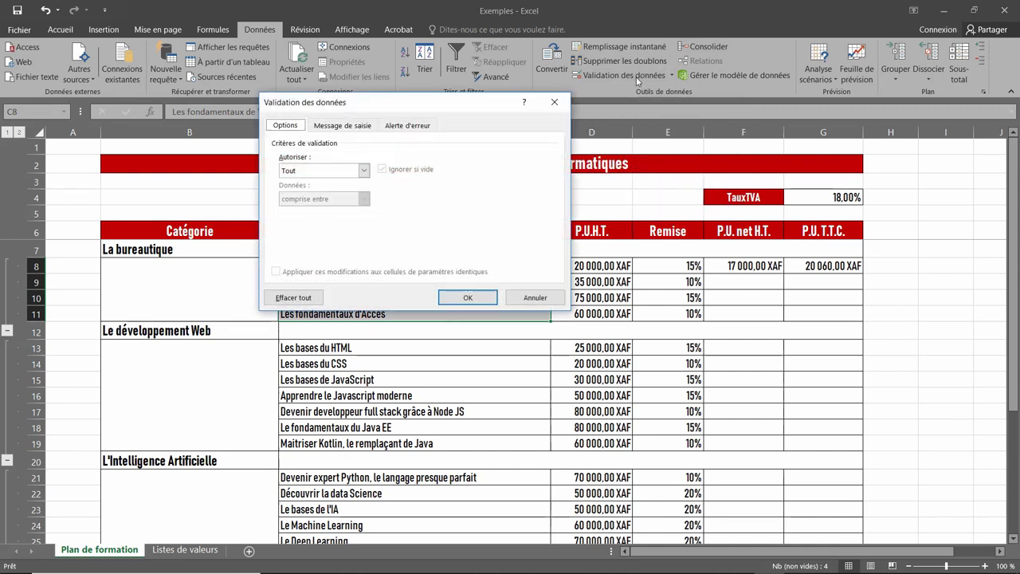
click(353, 172)
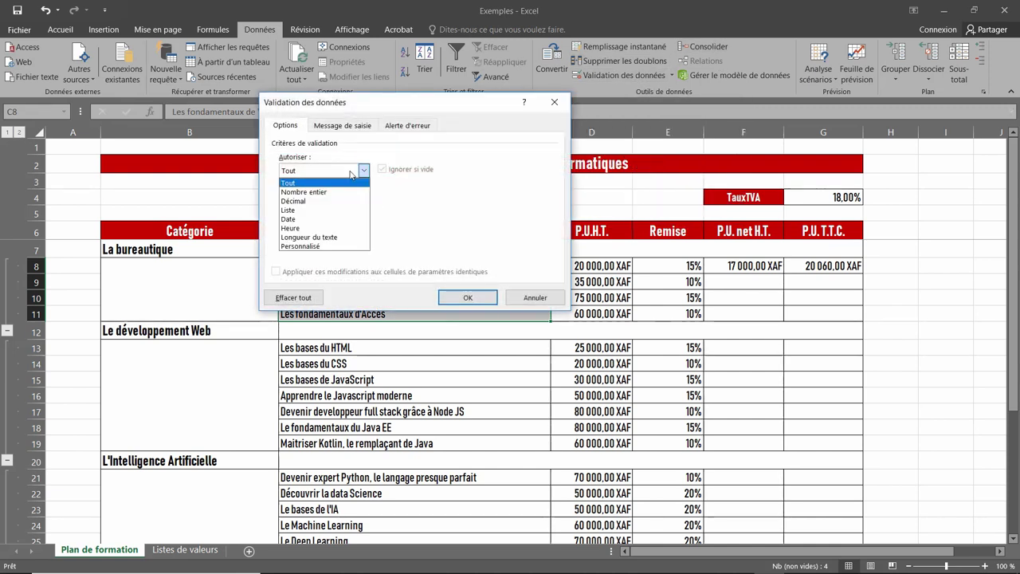
click(344, 212)
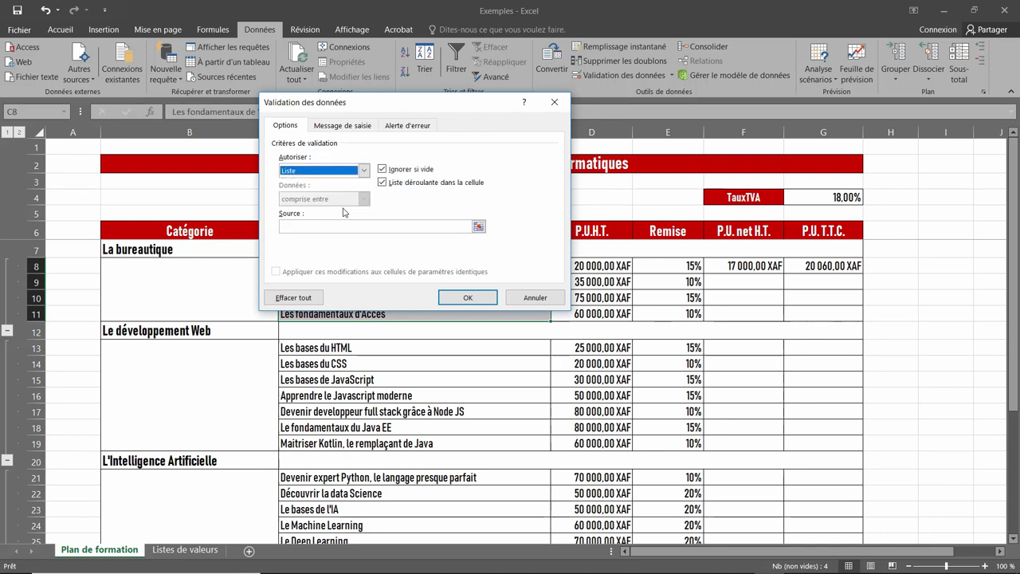
click(385, 229)
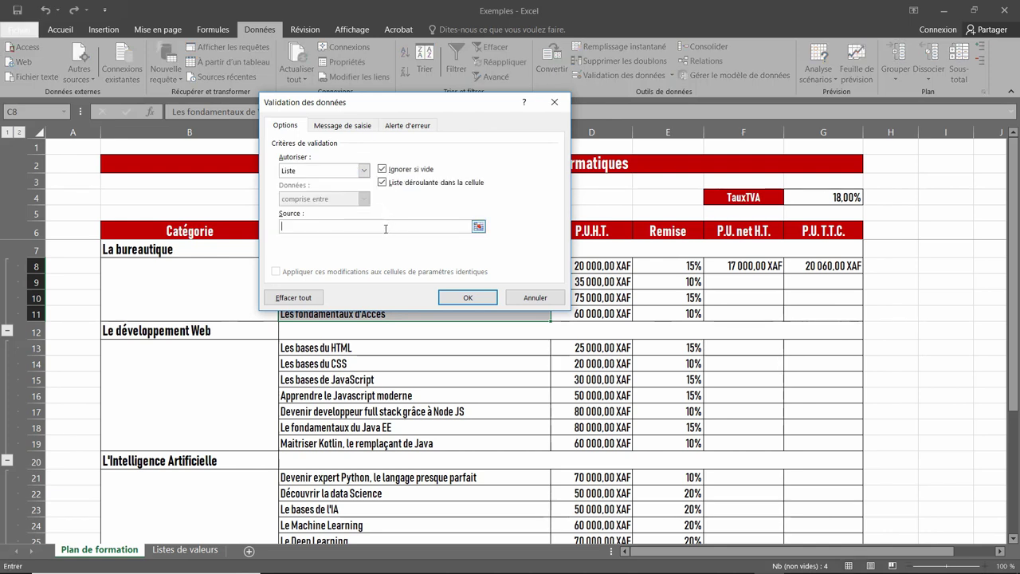
text(=)
text(in)
text(titu)
text(l)
text(eFor)
text(mation)
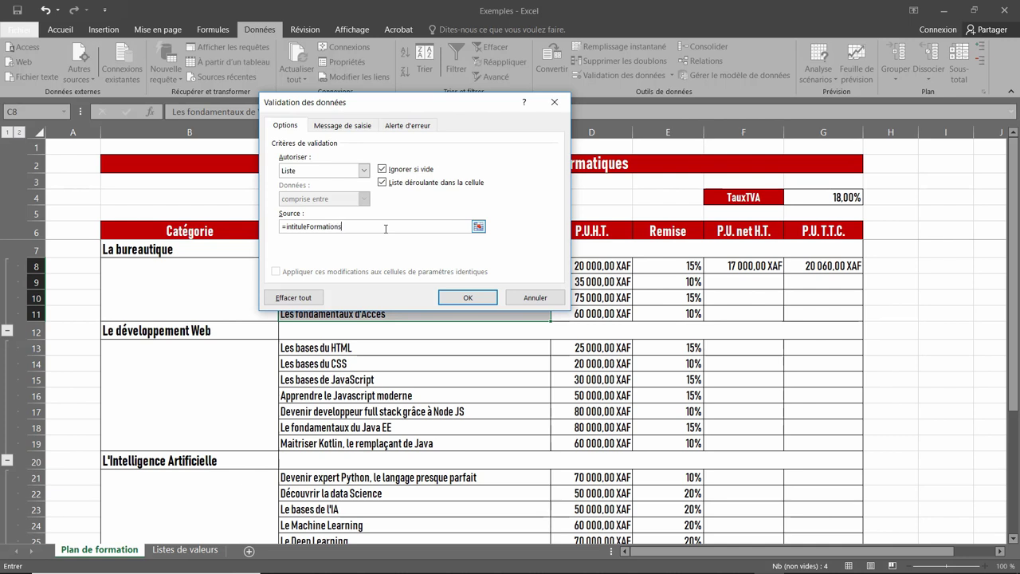
text(s)
key(Return)
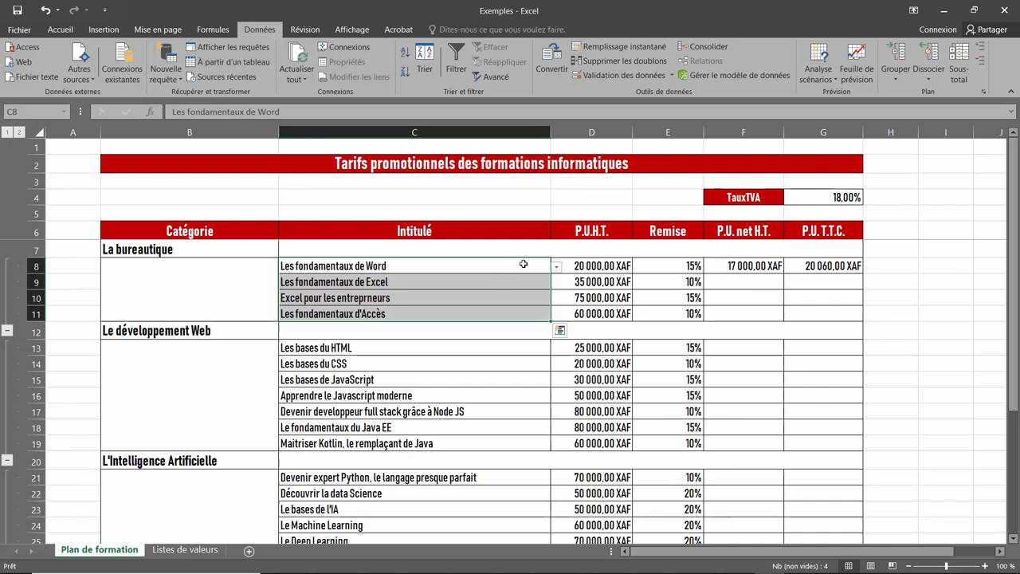
click(556, 267)
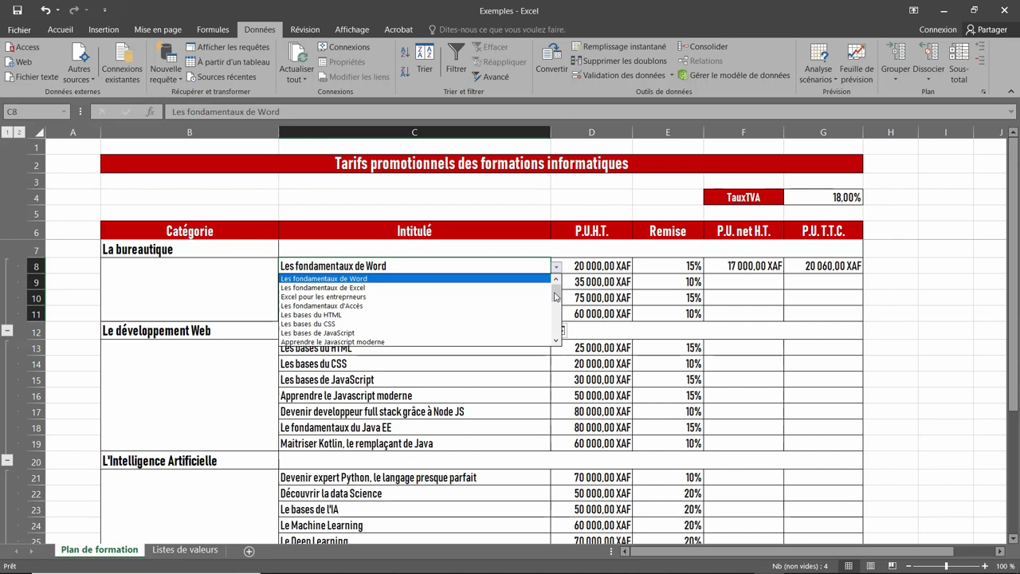
mouse_move(555, 296)
mouse_down()
mouse_move(558, 329)
mouse_move(556, 297)
mouse_up()
key(Escape)
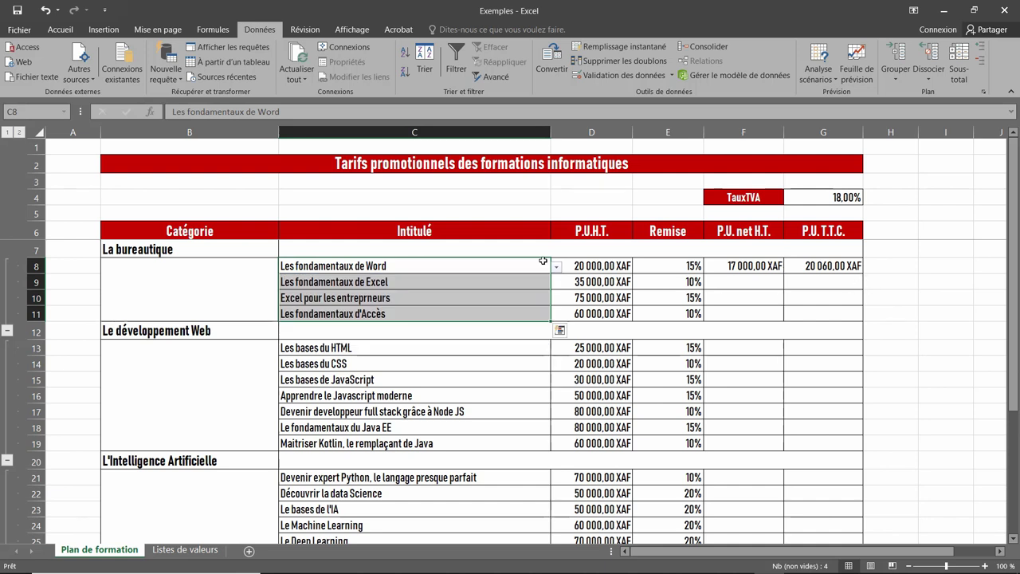
scroll(543, 260, down, 2)
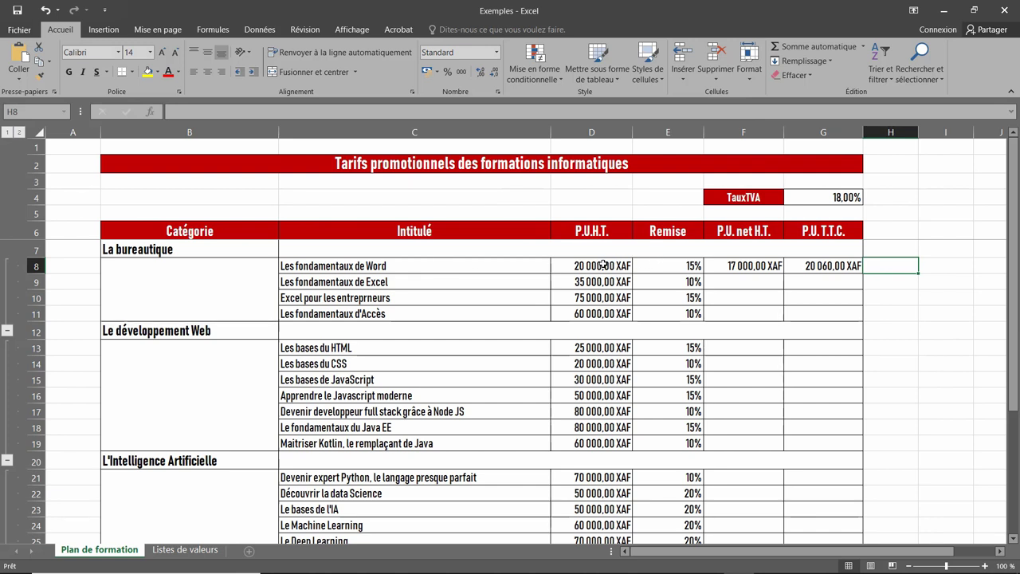
Select the bureautique prices D8:D11 and start a new conditional formatting rule.
drag(603, 263, 596, 313)
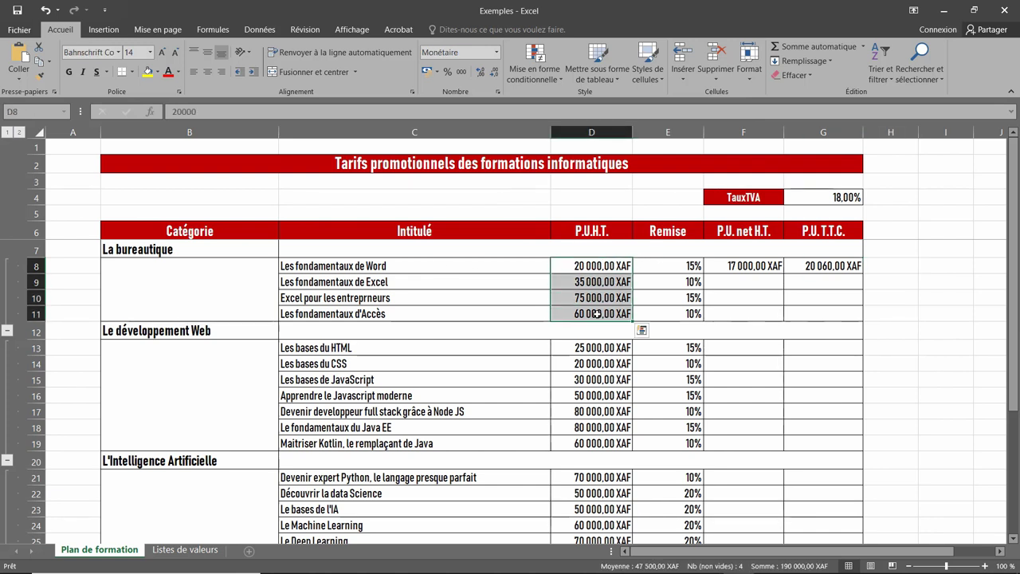
click(558, 81)
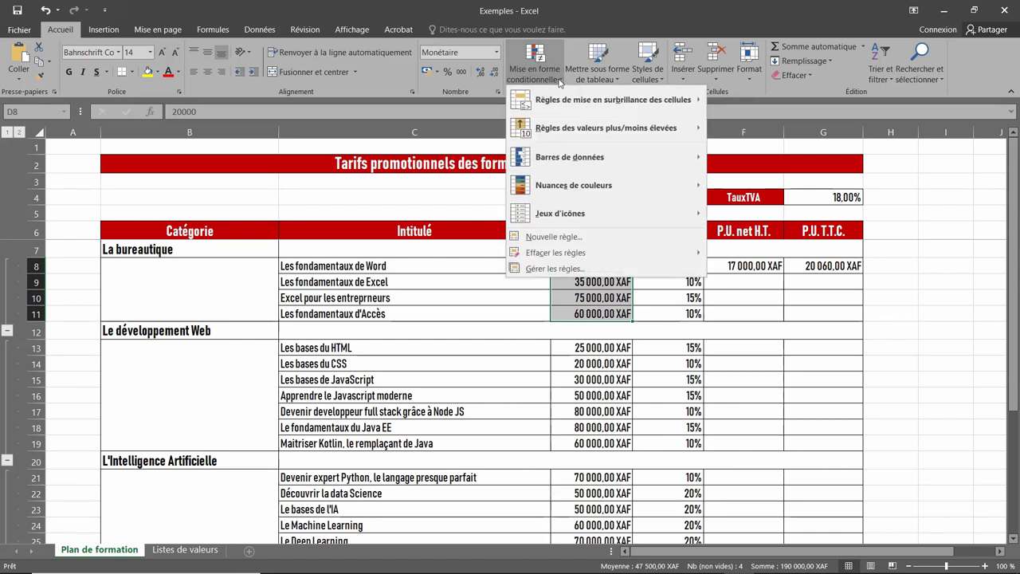
mouse_move(570, 108)
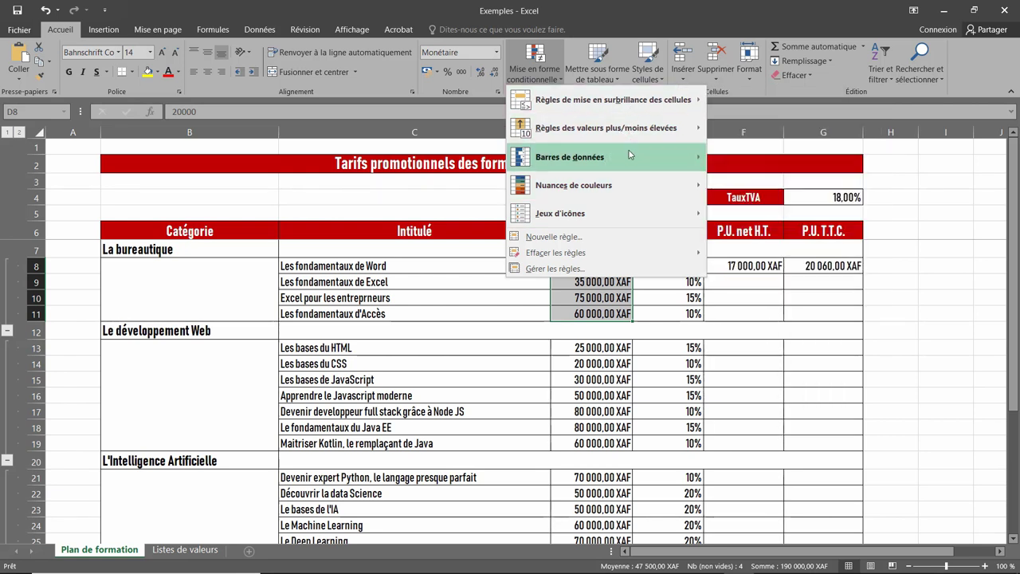
click(592, 241)
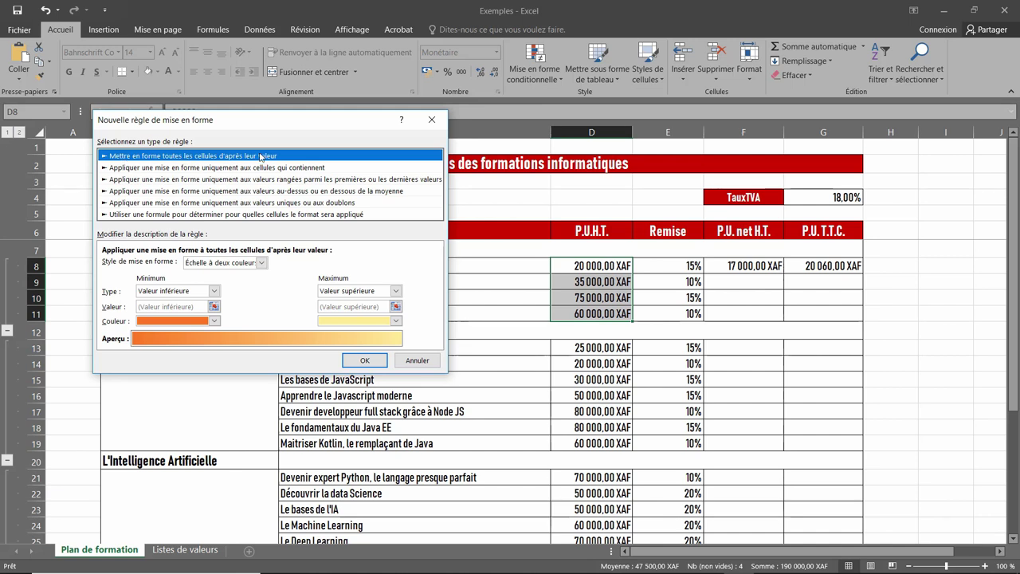
Make the rule a three-colour scale with its midpoint set to the number 50000.
click(254, 264)
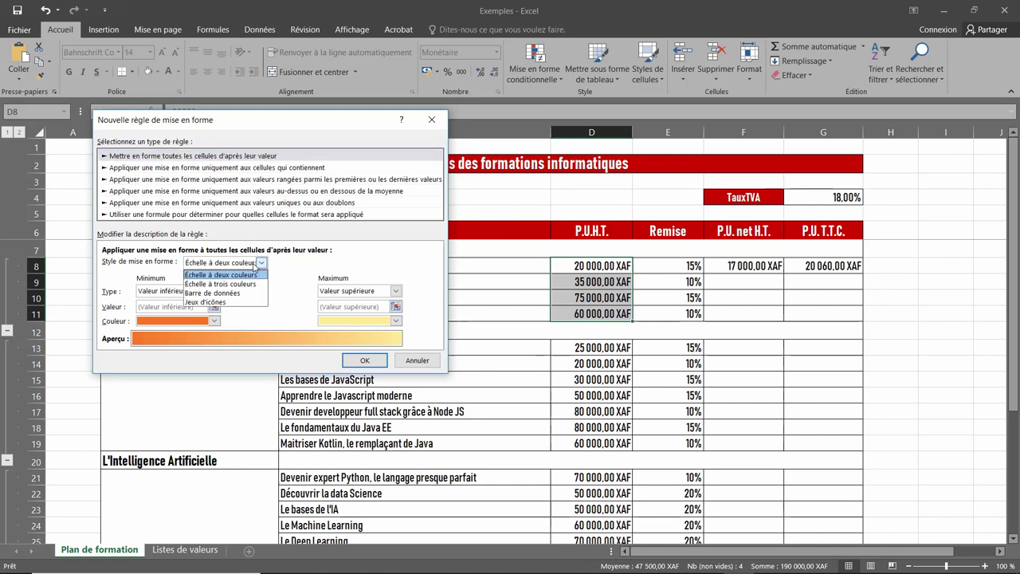
click(250, 284)
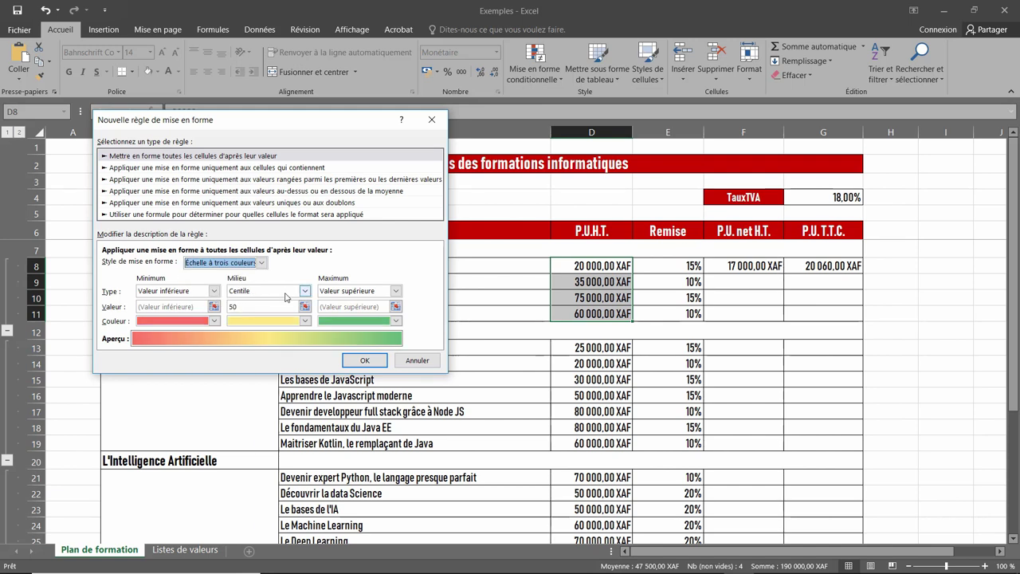
click(285, 292)
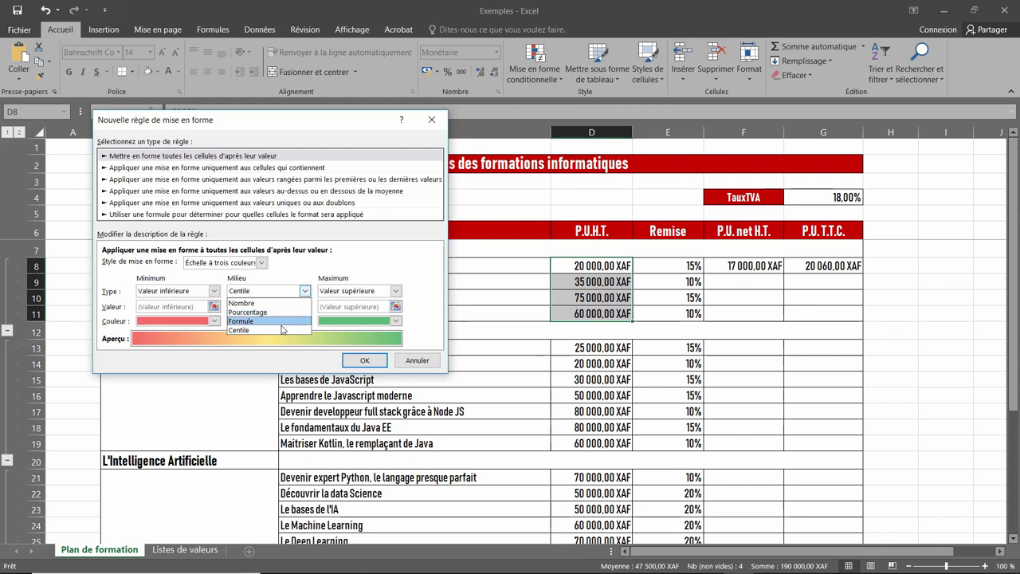
click(281, 303)
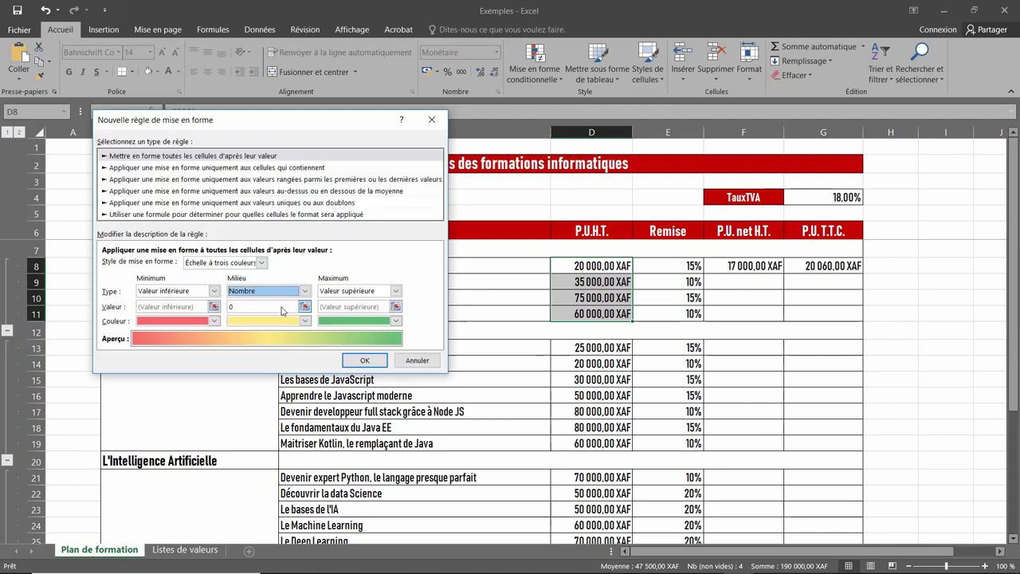
click(251, 306)
text(5)
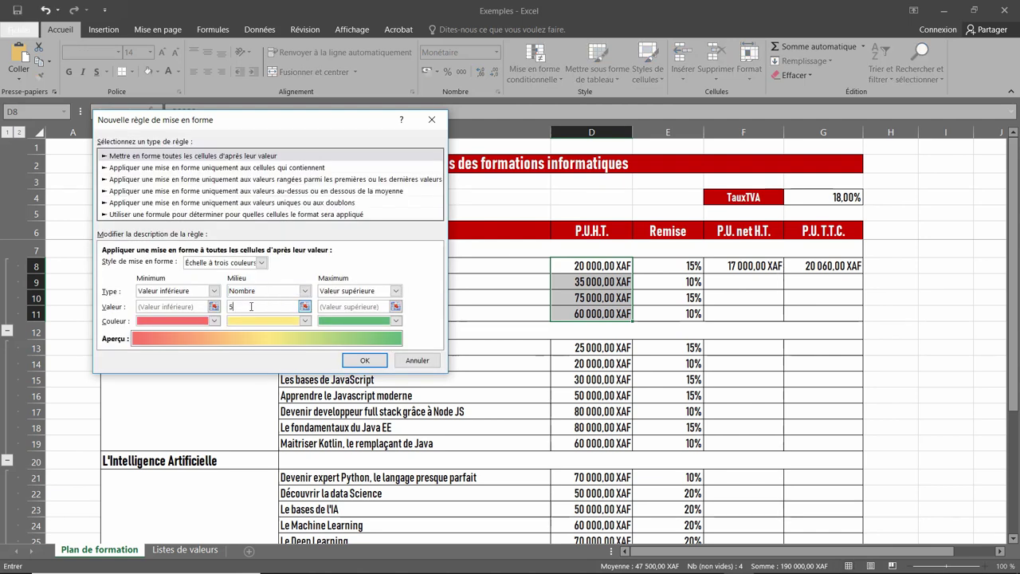
text(0000)
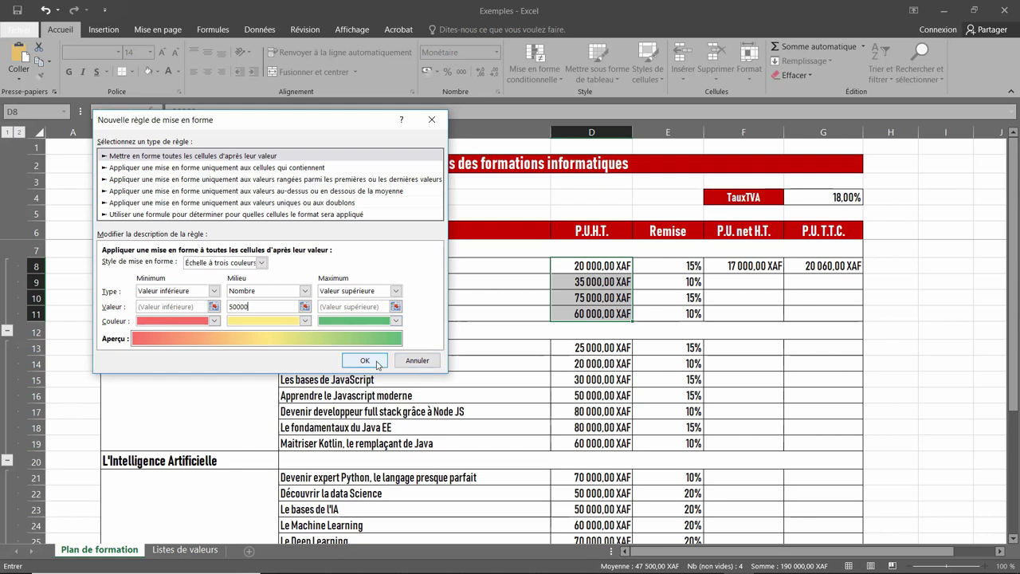
click(379, 365)
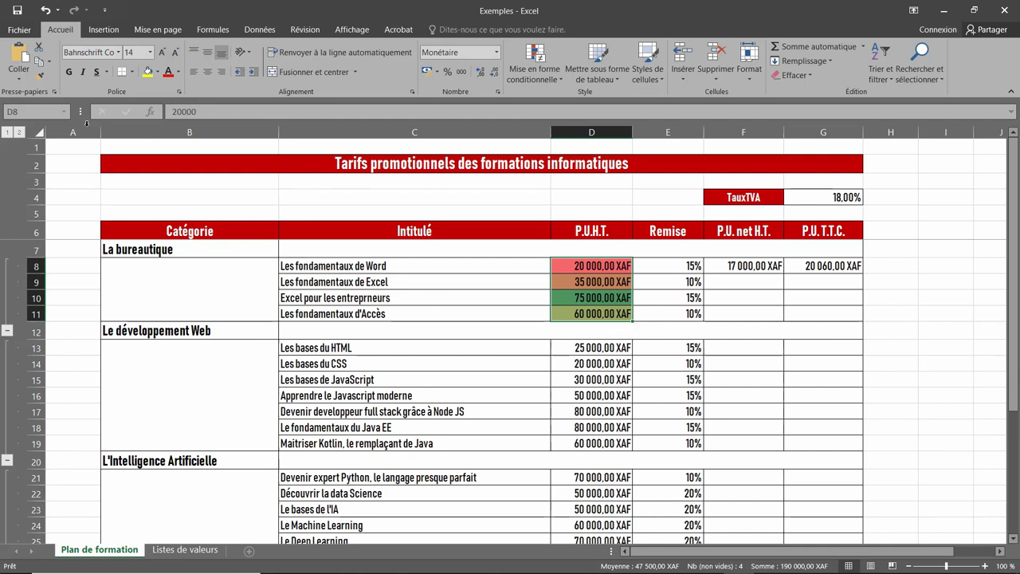
Use Reproduire la mise en forme to copy the D8:D11 colour scale onto prices from D13 down.
click(38, 77)
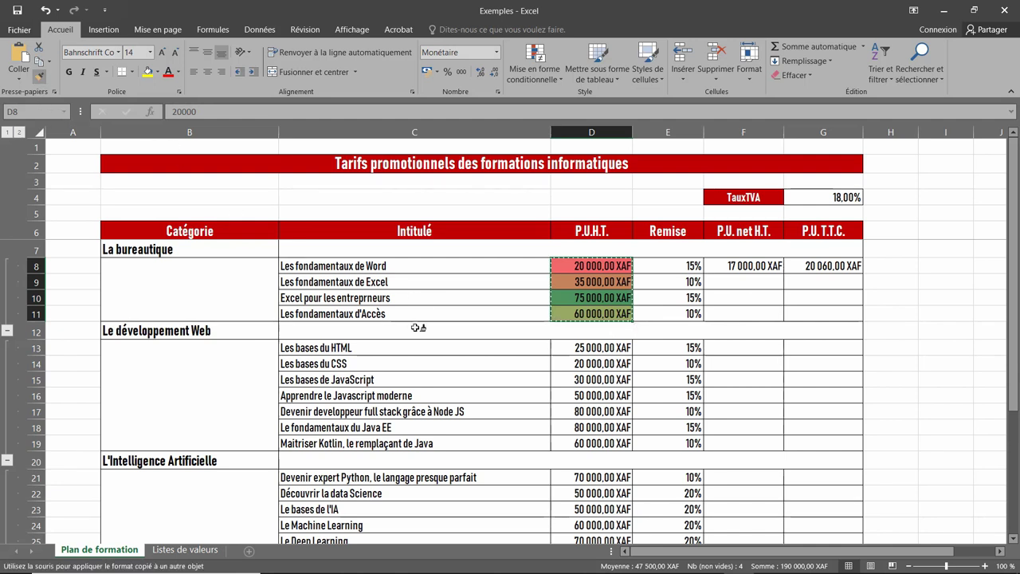
drag(560, 346, 575, 441)
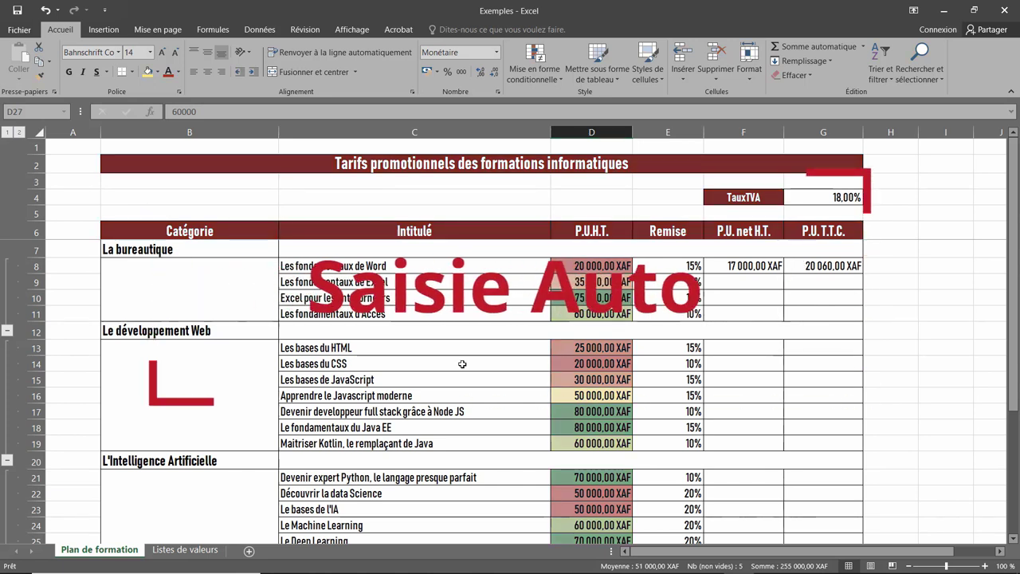
In G24 of Listes de valeurs, add an 'Apprendre le' title ending 'Rust', then return to Plan de formation.
click(187, 549)
click(700, 361)
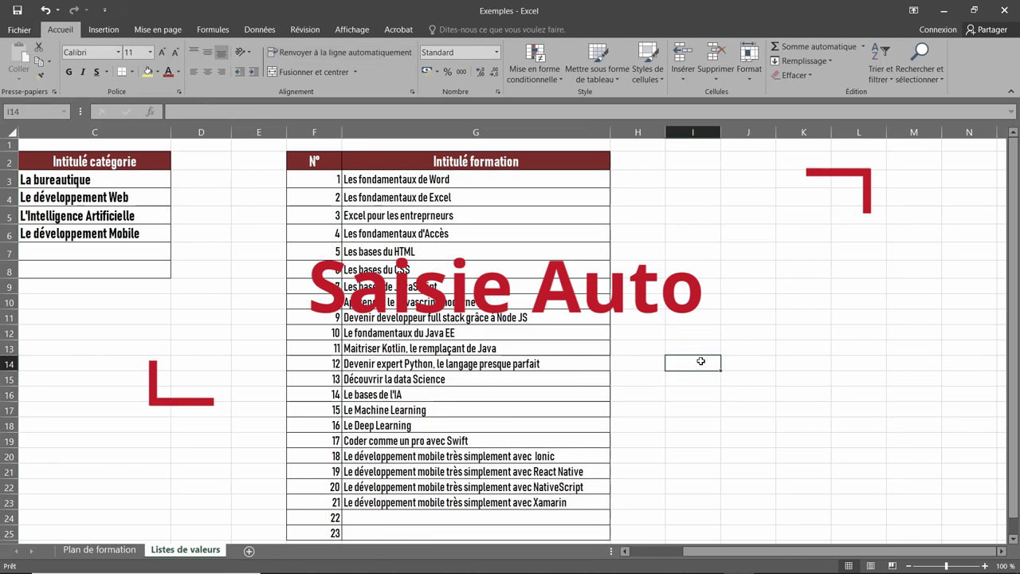
scroll(682, 445, down, 1)
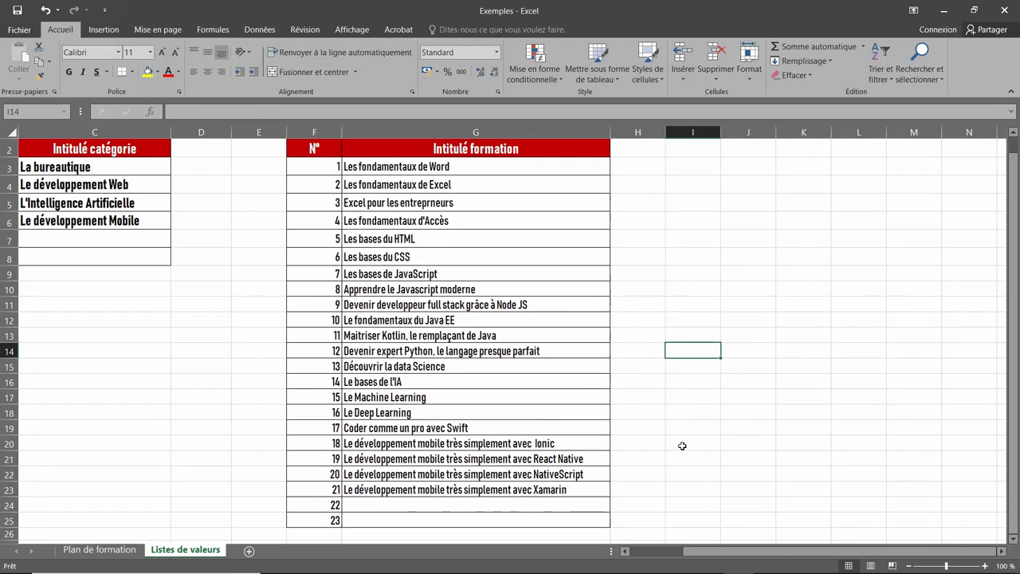
click(450, 507)
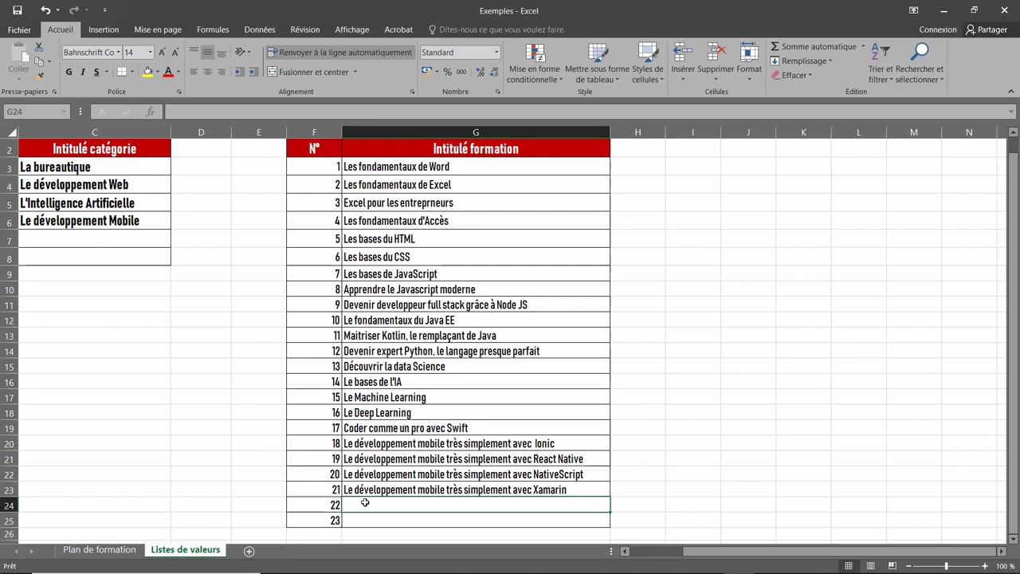
text(Apprendre le Javascript moderne)
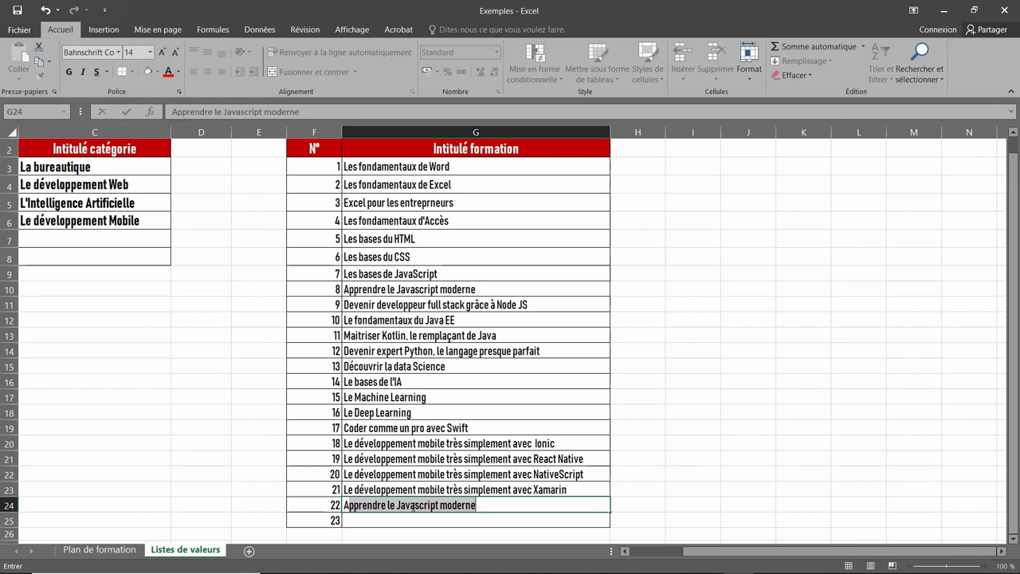
key(End)
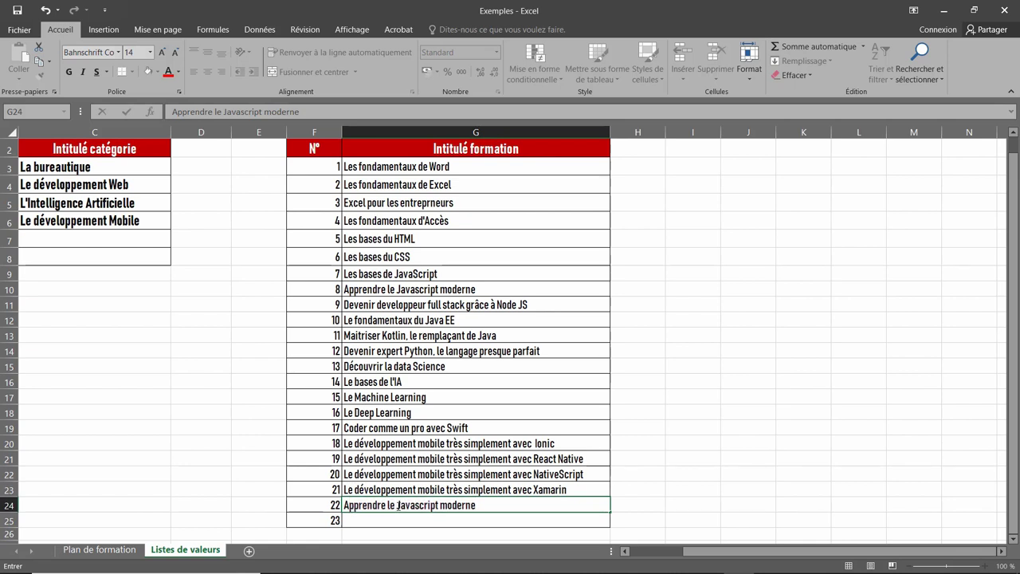
drag(396, 505, 476, 510)
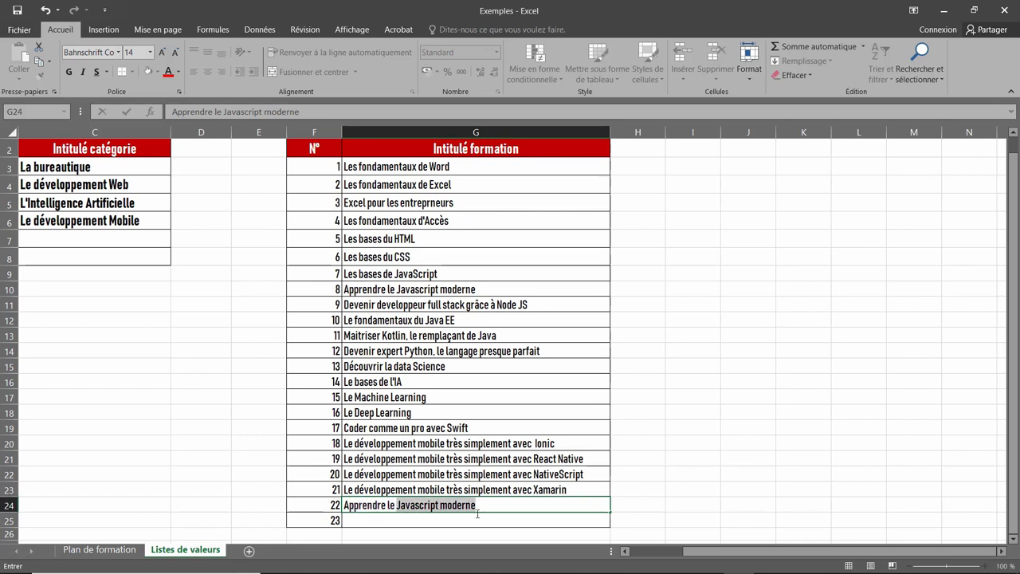
text(Ru)
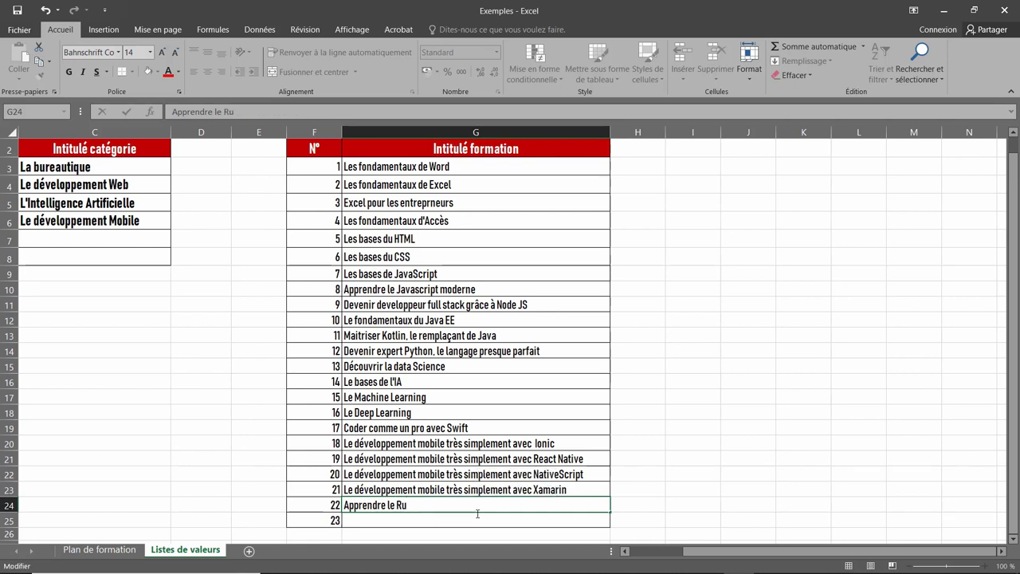
text(st)
key(ctrl+Page_Up)
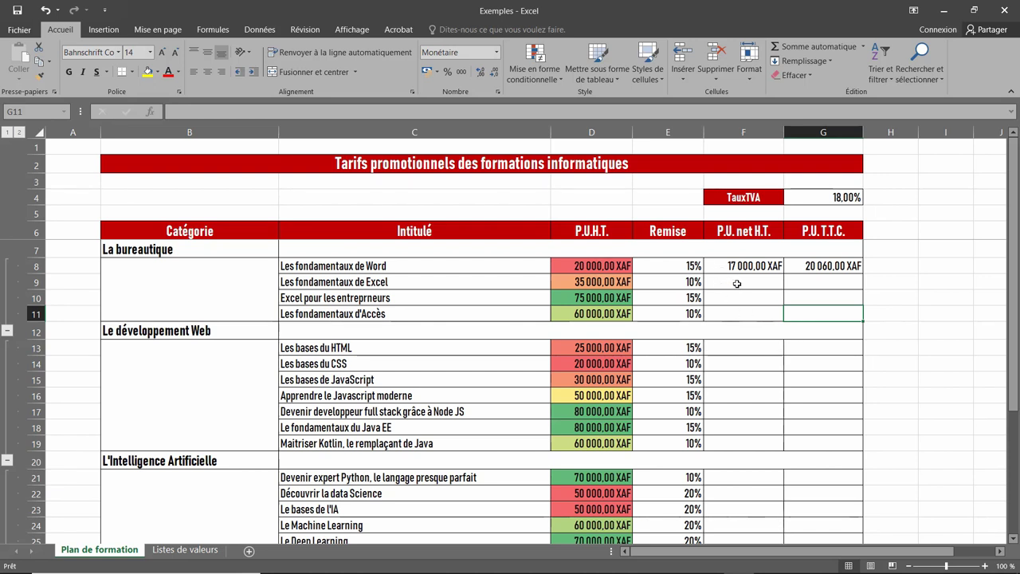
Fill the F8 net price formula into F9:F11 and F13:F19, and the G8 T.T.C. formula down.
click(753, 266)
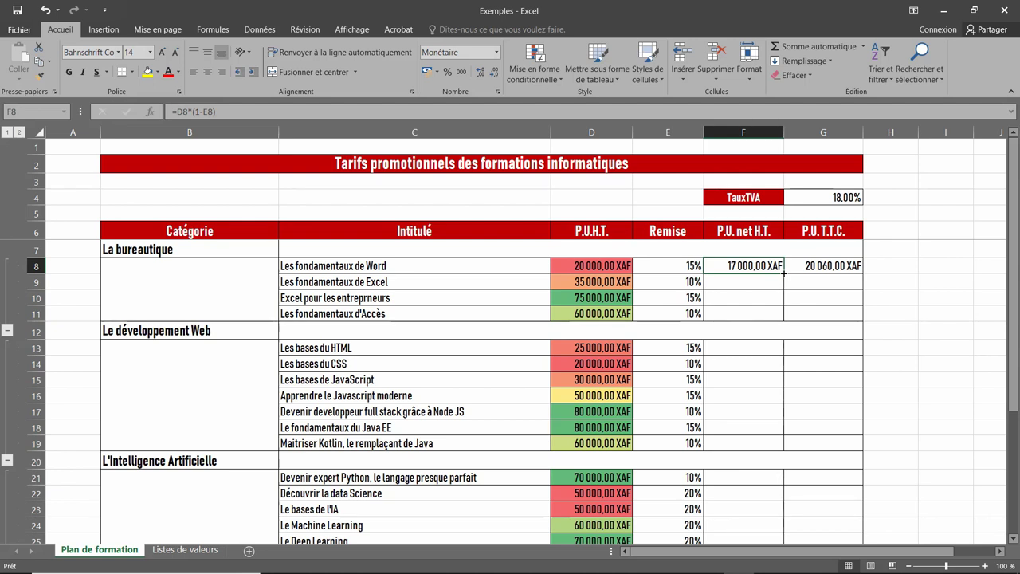
drag(784, 272, 785, 315)
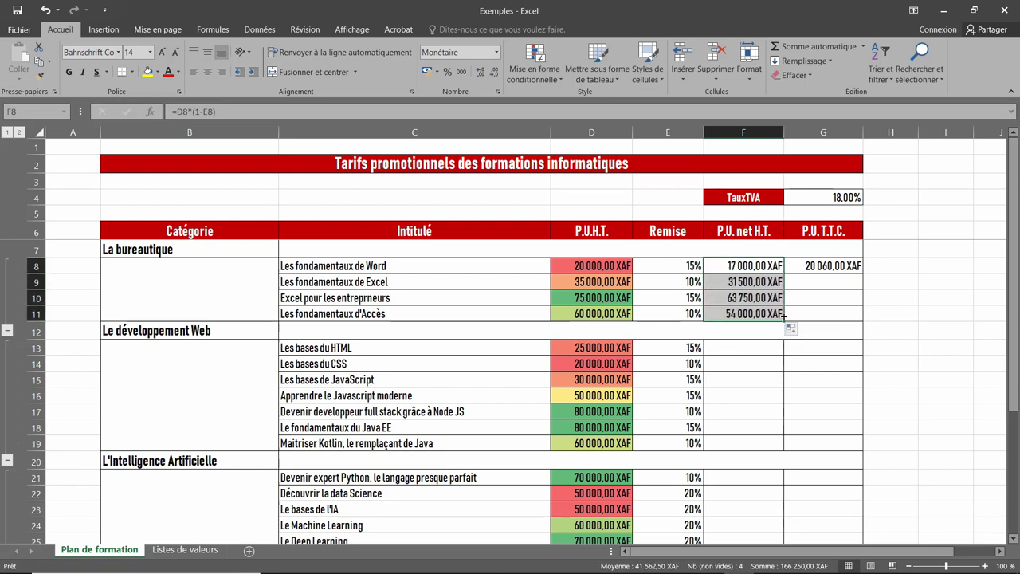
click(744, 265)
key(ctrl+c)
click(743, 348)
key(ctrl+v)
drag(783, 355, 782, 448)
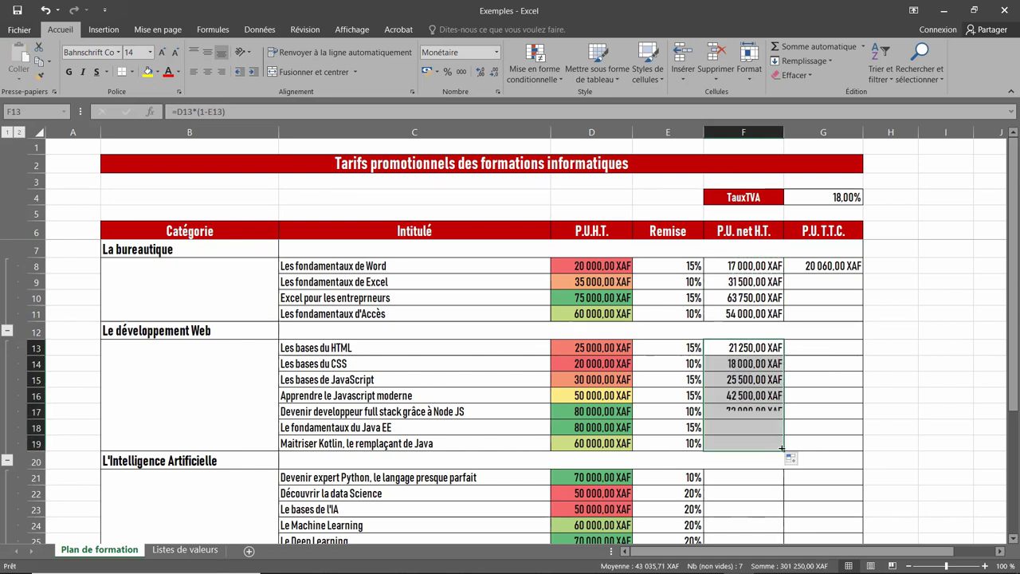
click(848, 265)
drag(861, 277, 851, 313)
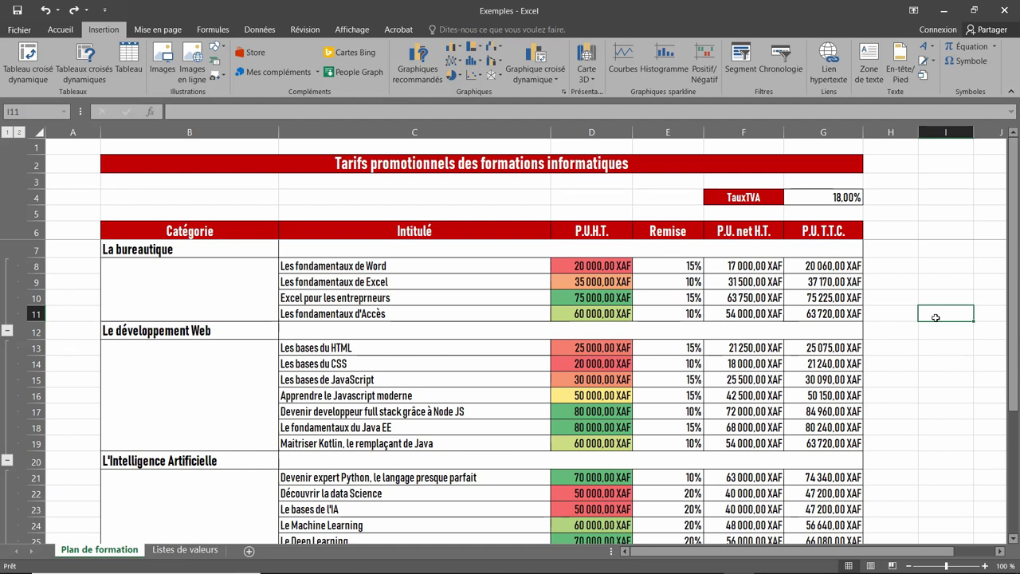
Select the four office course titles and their prices, C8:D11.
click(60, 29)
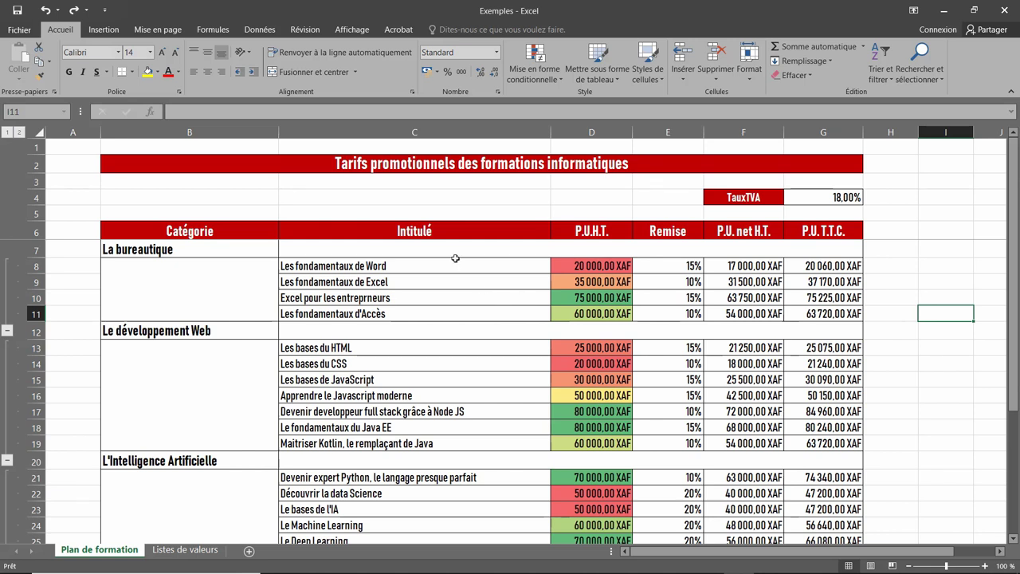
drag(388, 267, 579, 313)
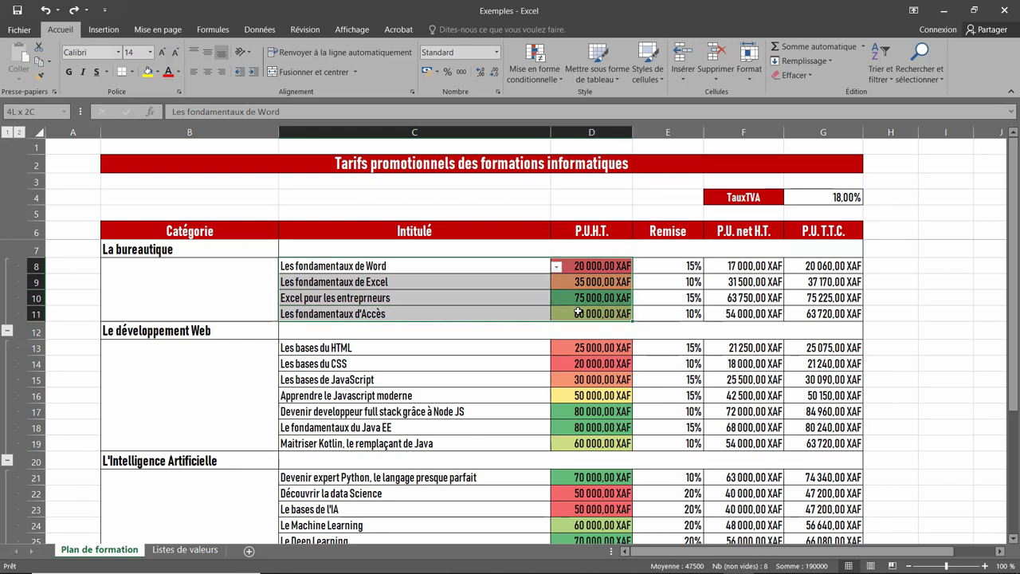
Insert a 2D clustered column chart (Histogramme groupé) of the selected office-course prices.
click(105, 28)
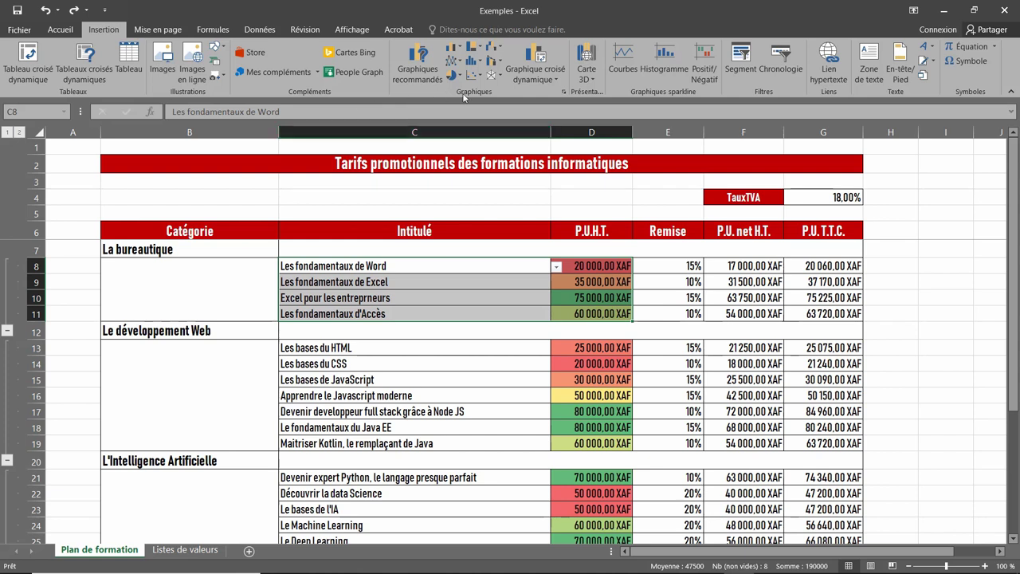
click(458, 50)
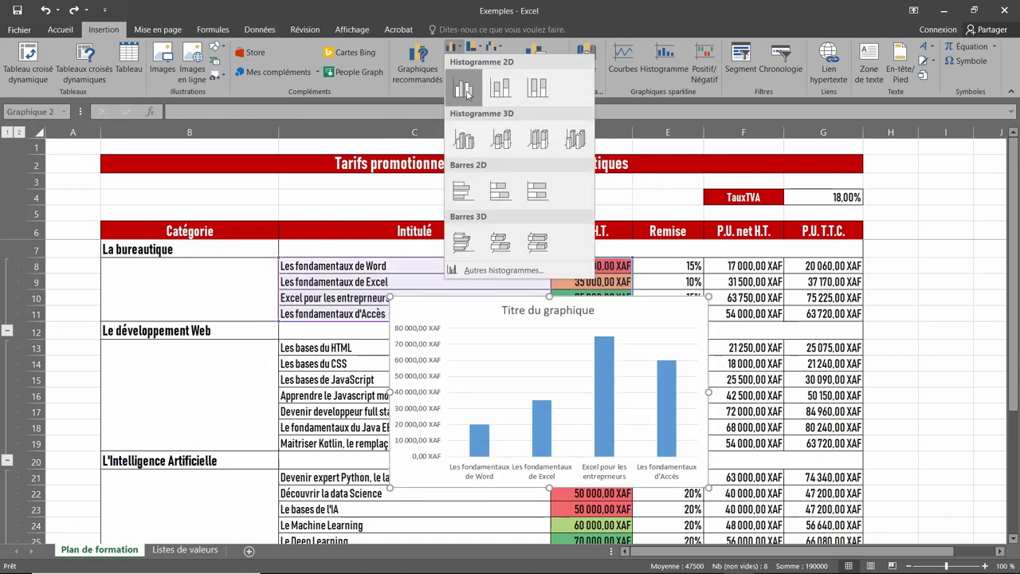
click(466, 90)
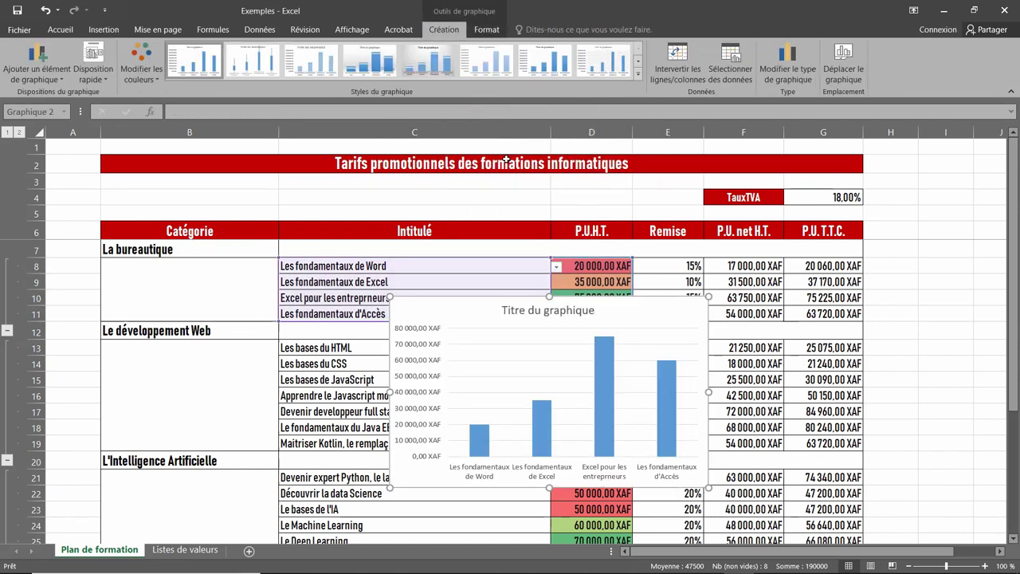